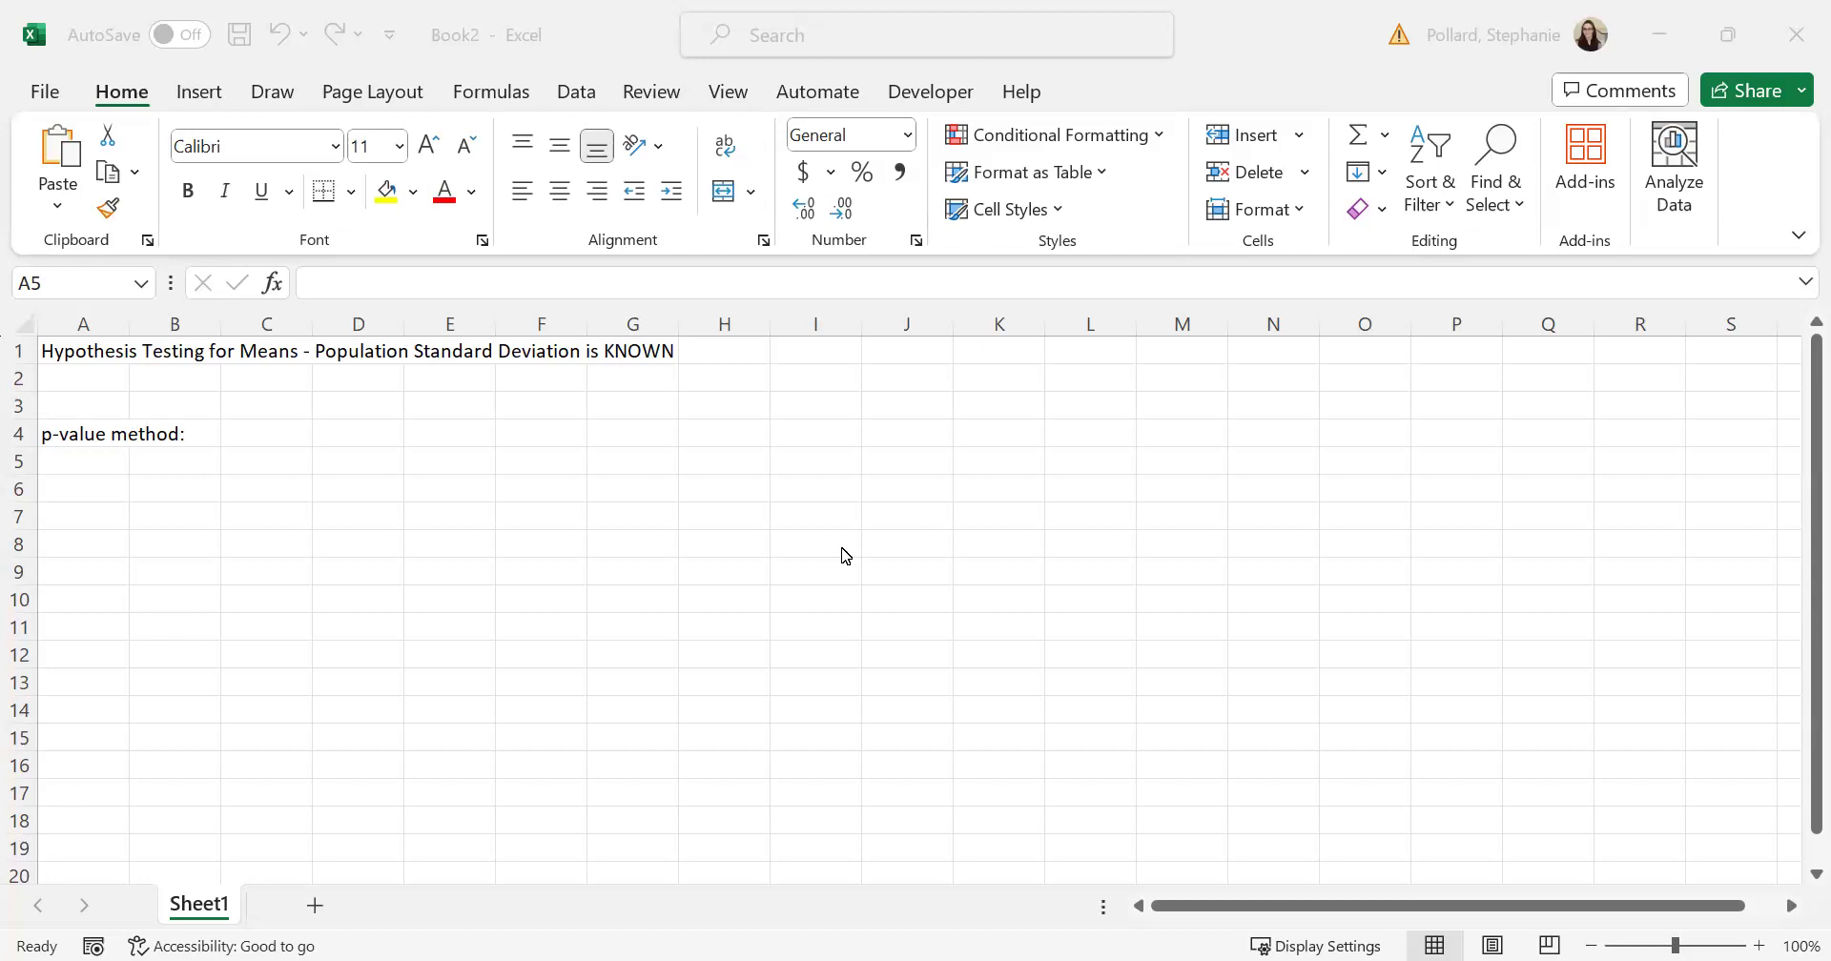
- Label the left-tailed example by entering "z = -2.23" in cell A6 and "Left" in A7
{"action": "left_click", "coordinate": [83, 490]}
{"action": "type", "text": "z"}
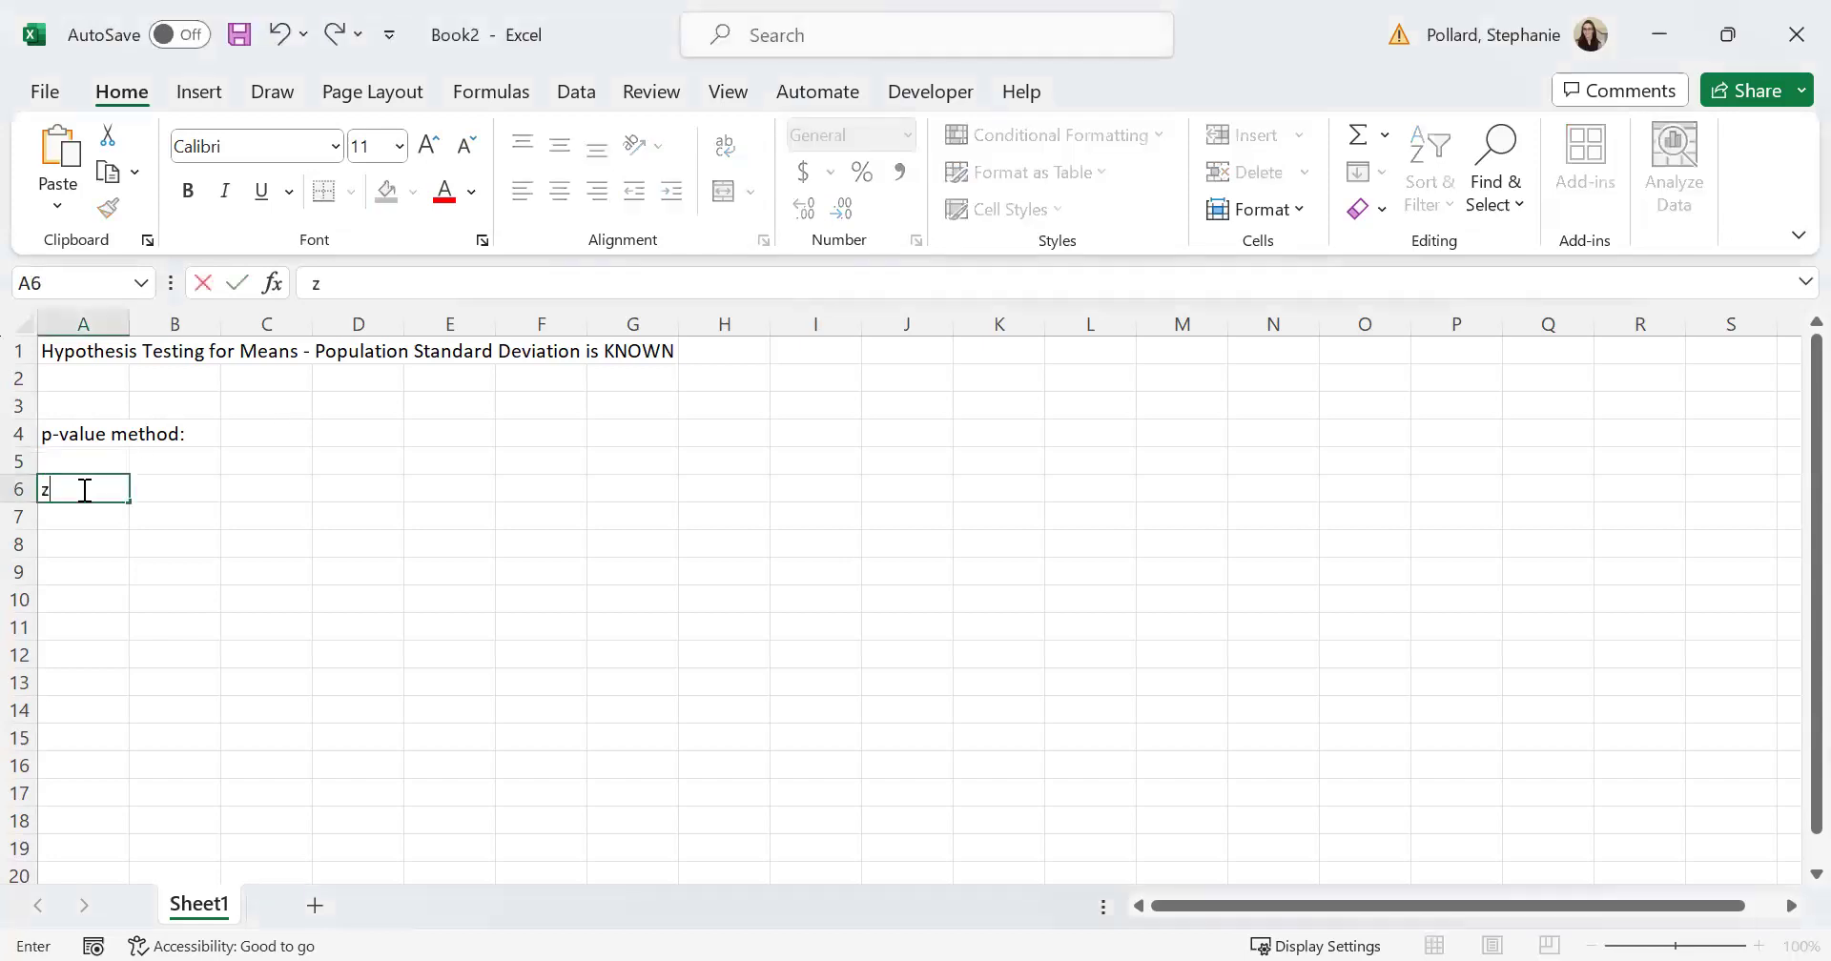
{"action": "type", "text": " = -2.23"}
{"action": "key", "text": "Return"}
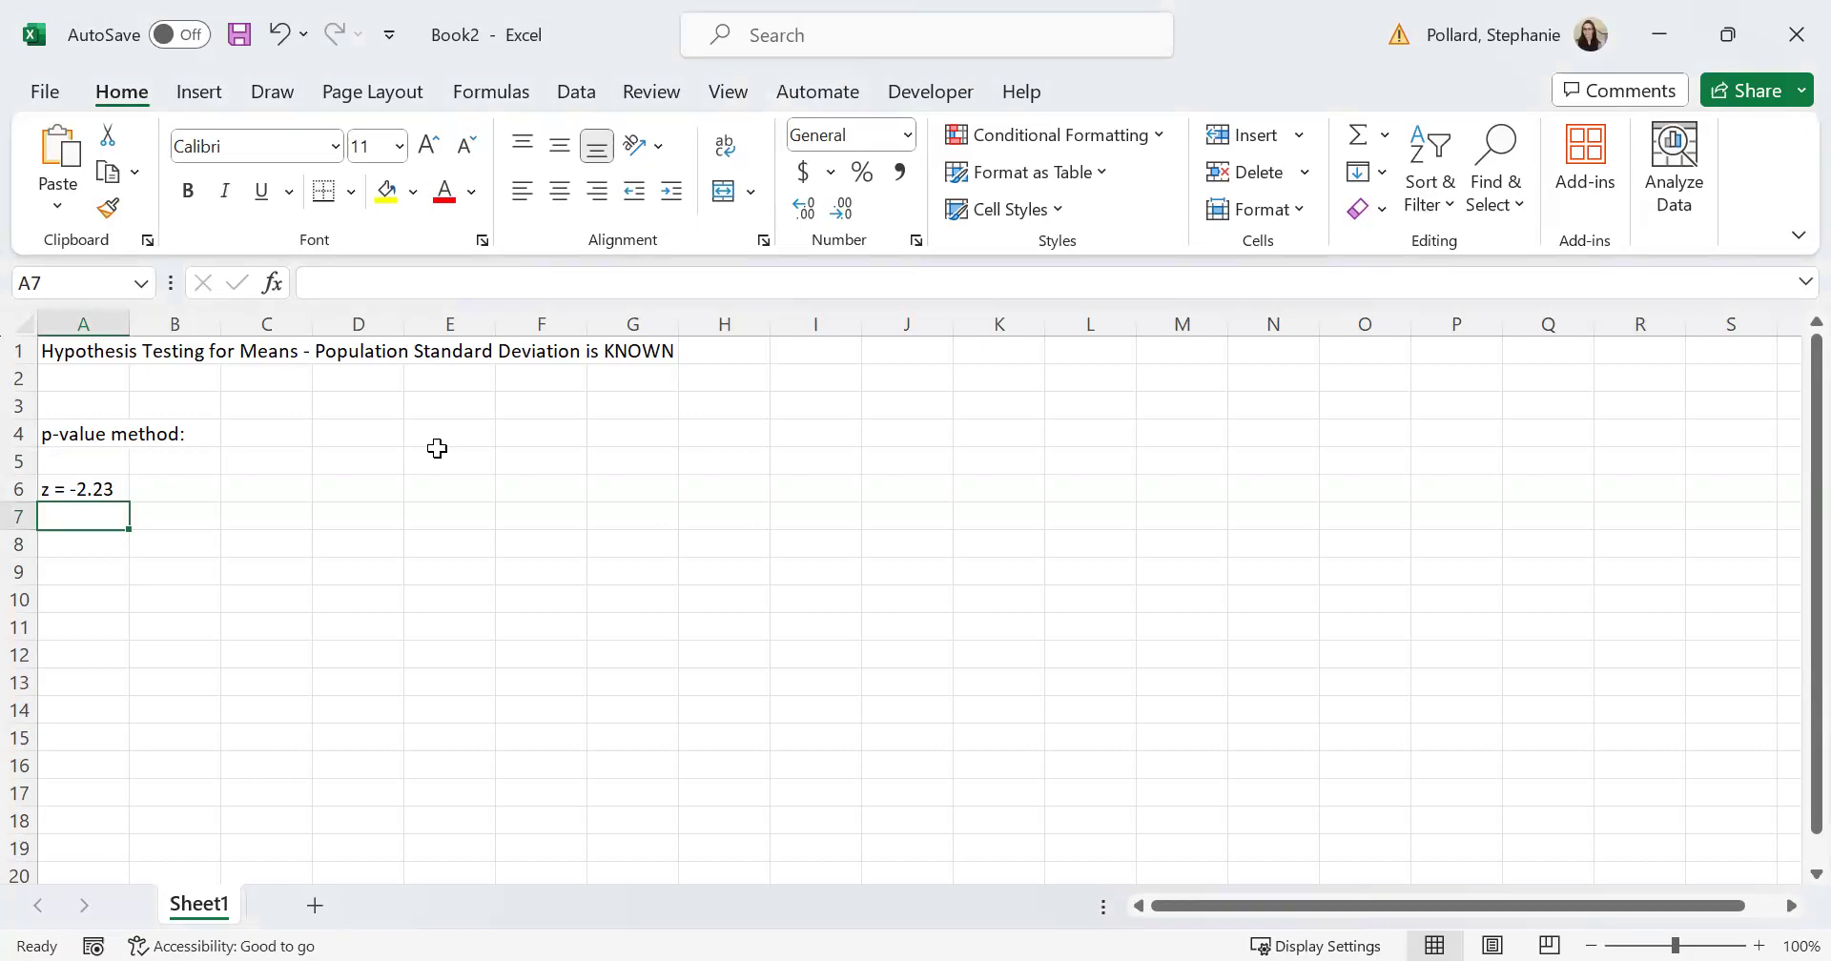
{"action": "type", "text": "Left"}
{"action": "key", "text": "Tab"}
- Calculate the left-tail p-value in cell C6 with the formula =NORM.DIST(-2.23,0,1,TRUE)
{"action": "key", "text": "Up"}
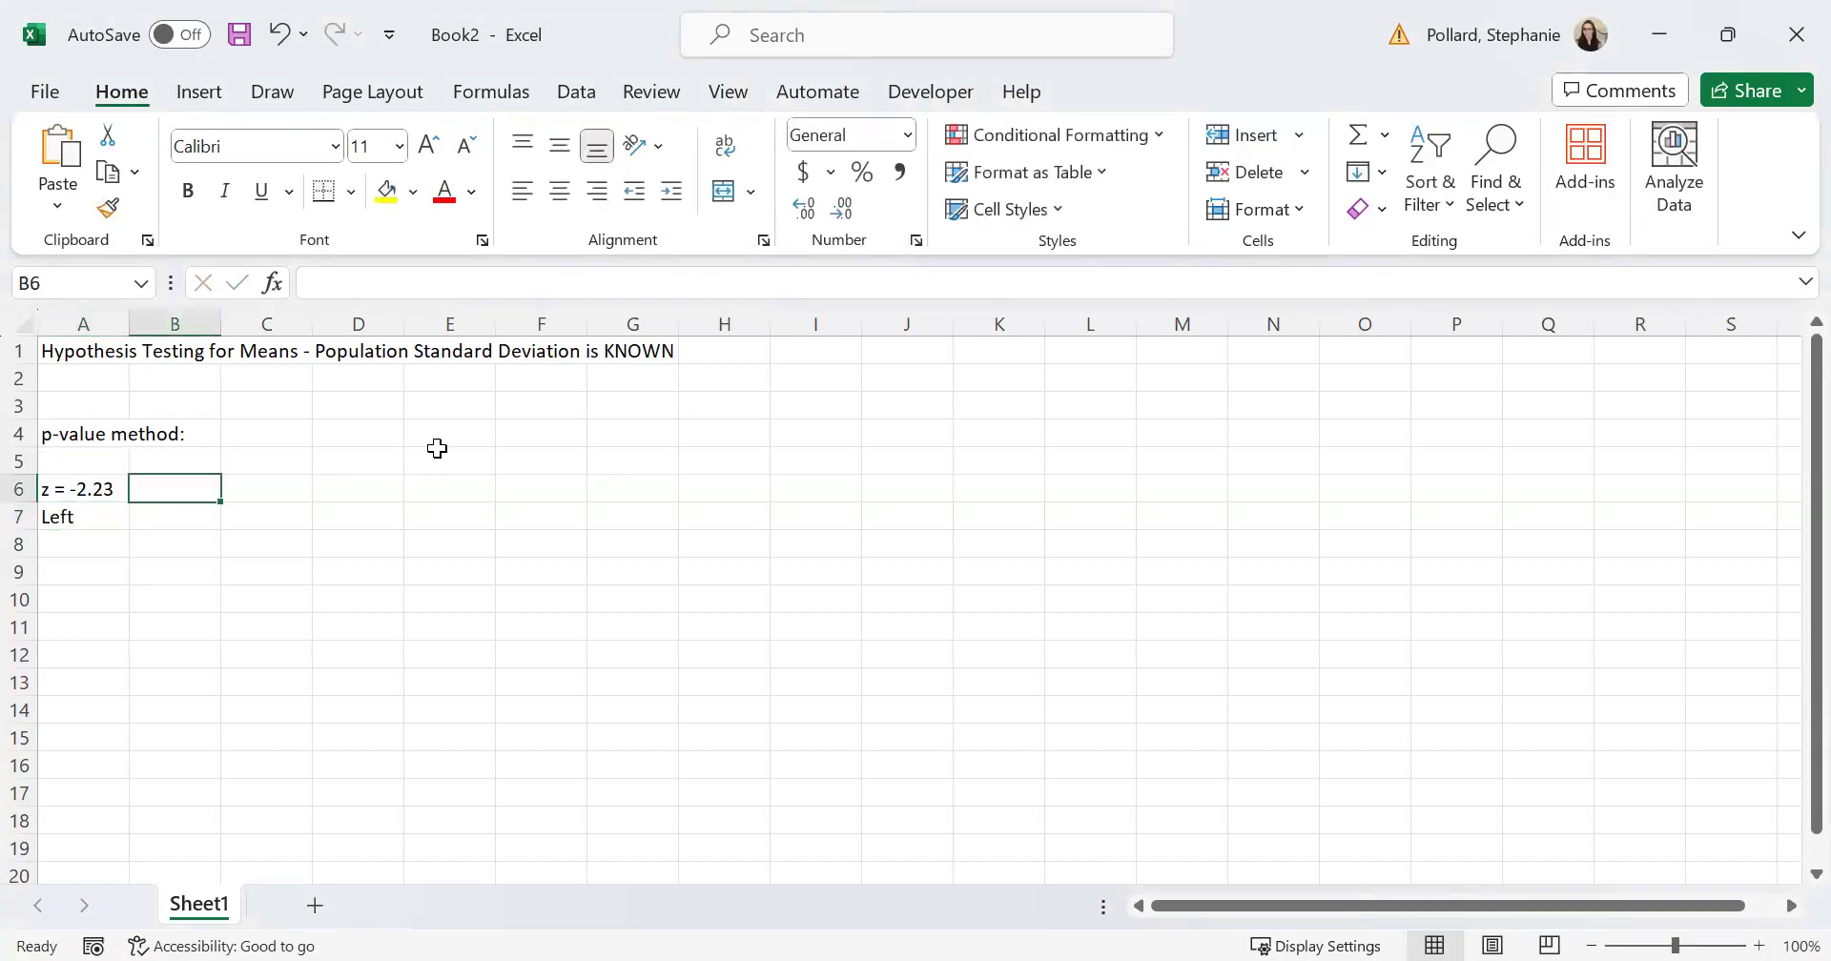
{"action": "key", "text": "Right"}
{"action": "type", "text": "="}
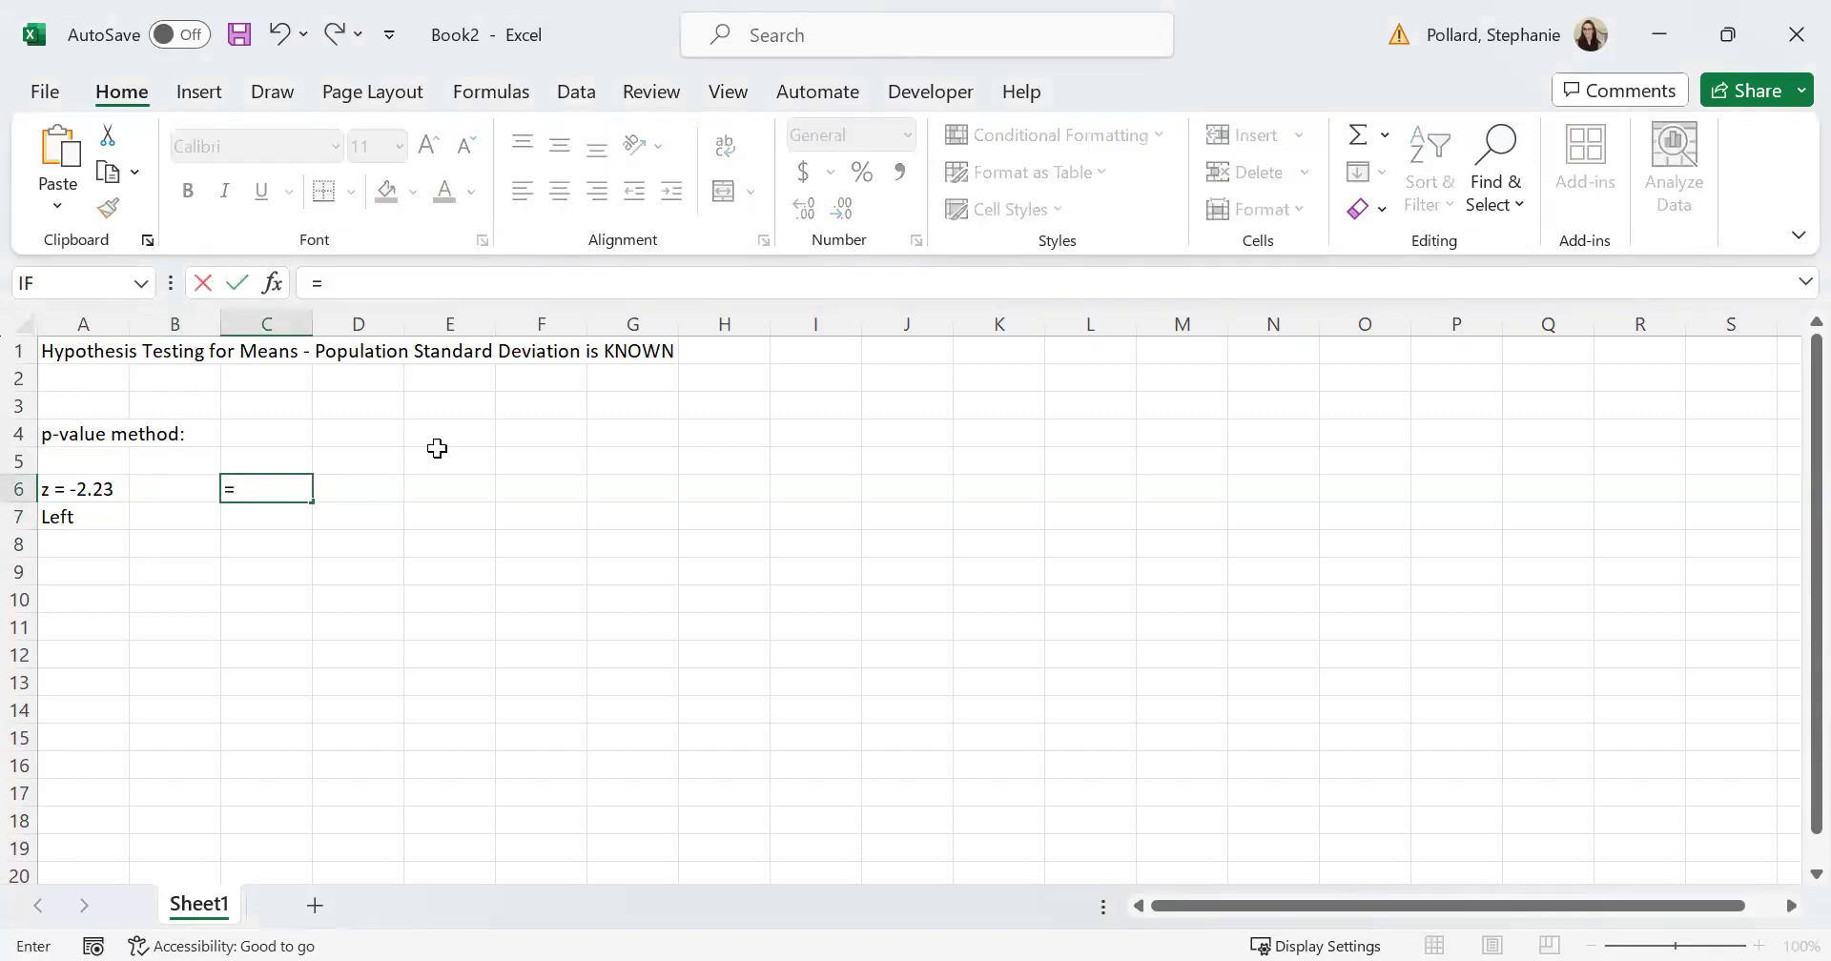
{"action": "type", "text": "norm"}
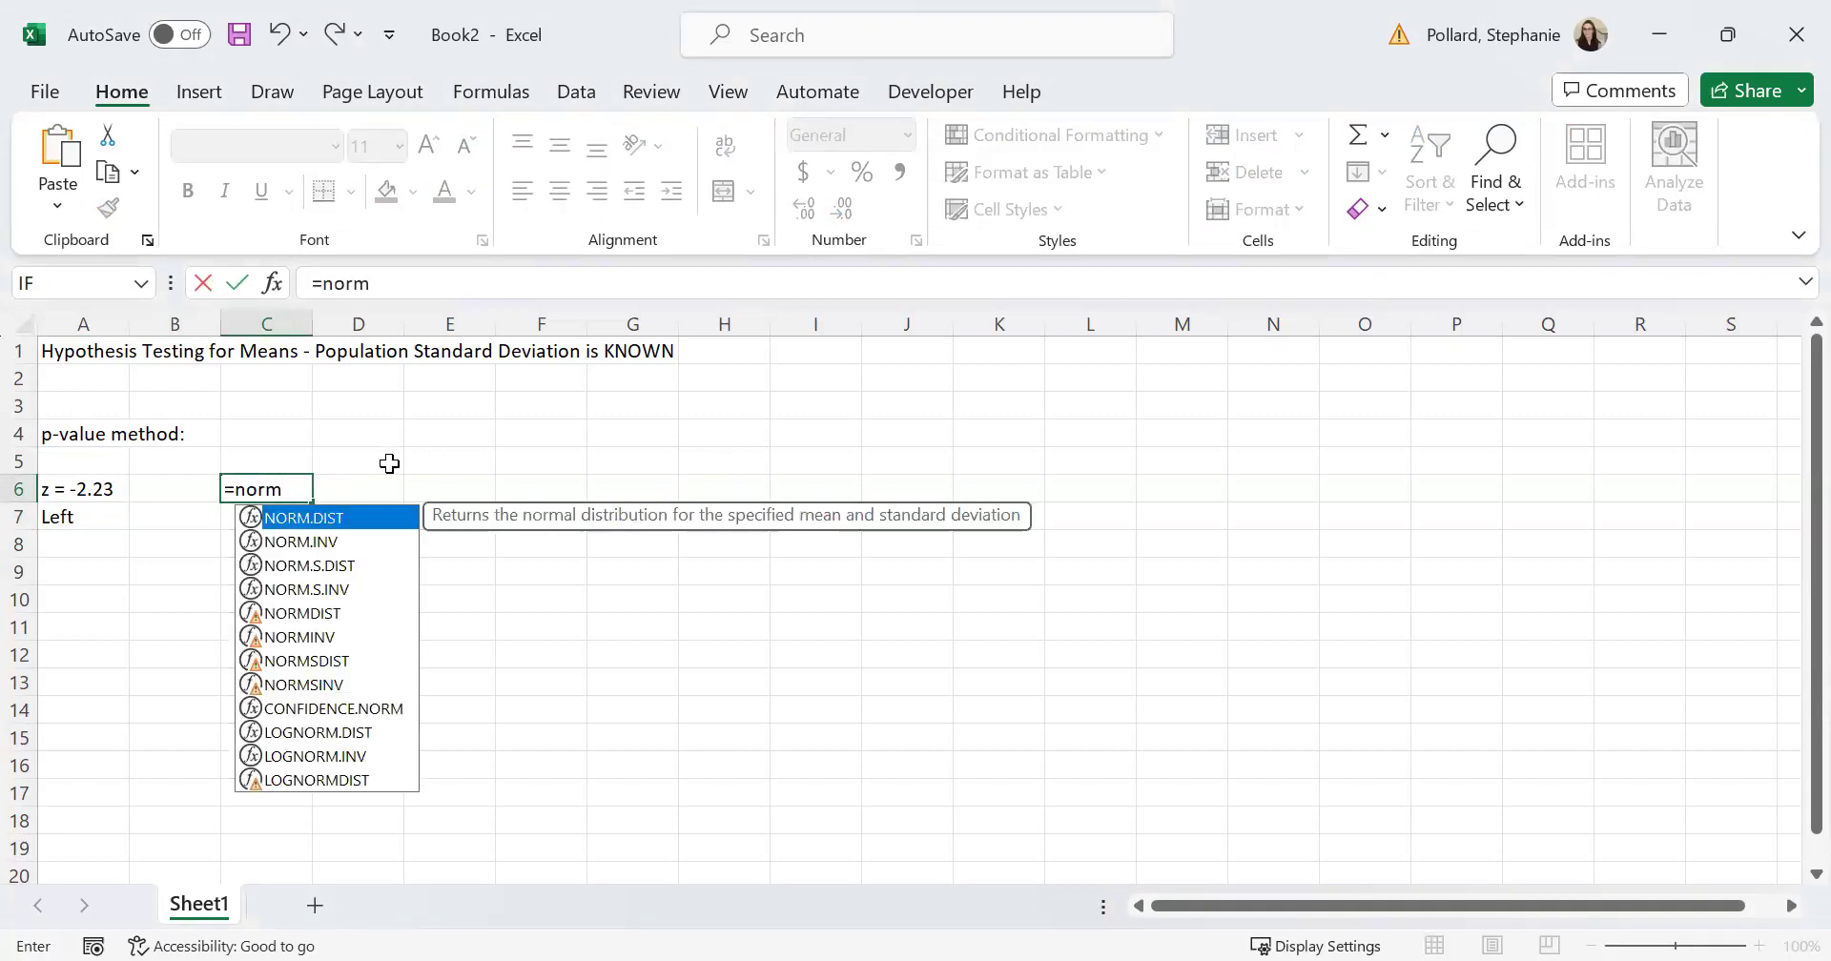
{"action": "double_click", "coordinate": [340, 517]}
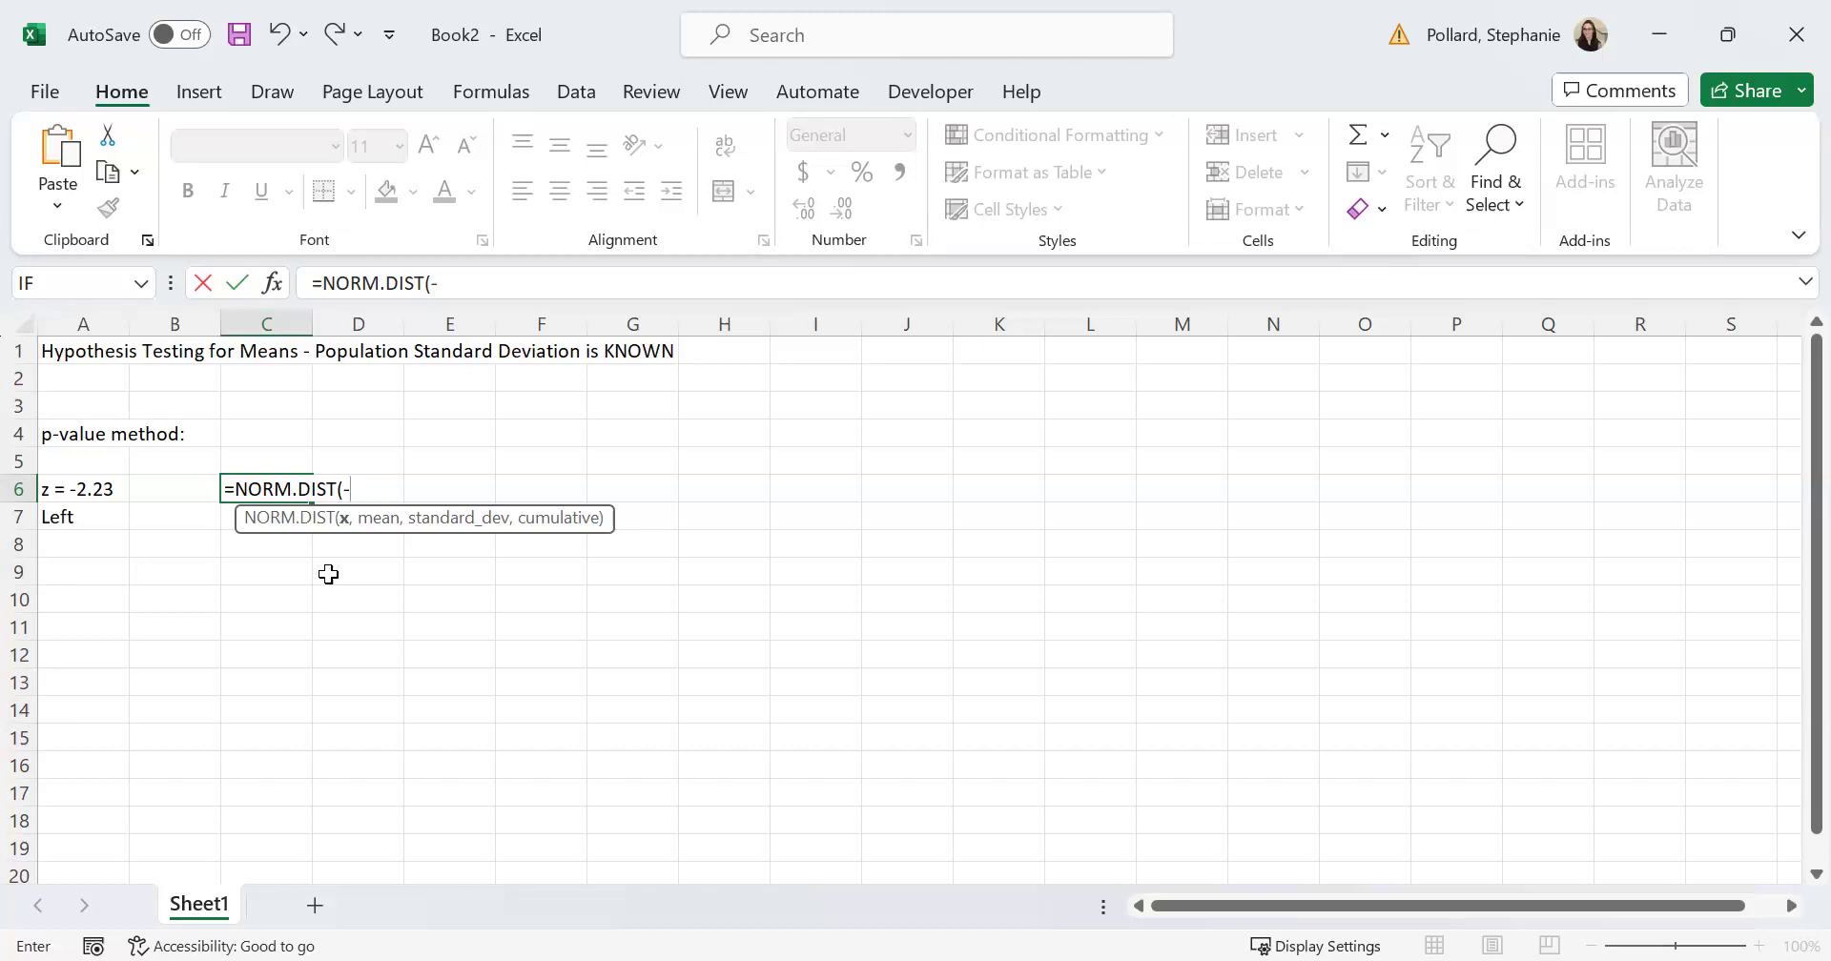
{"action": "type", "text": "2.23,"}
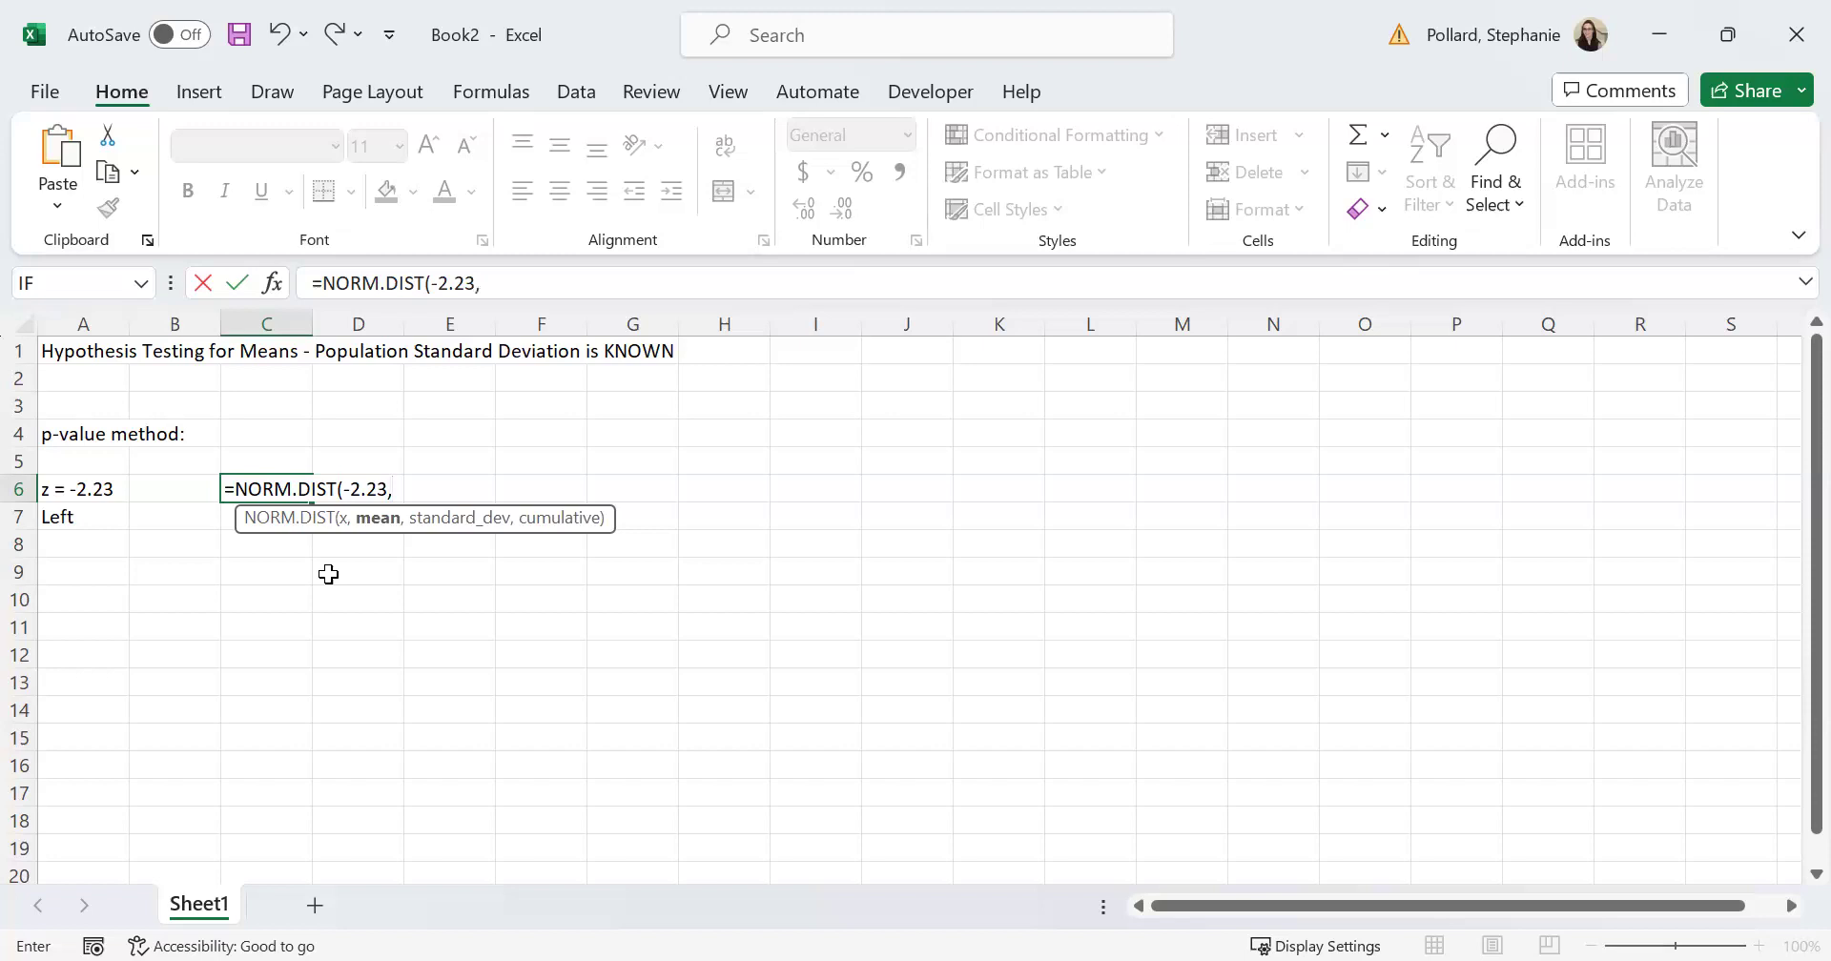
{"action": "type", "text": "0,1"}
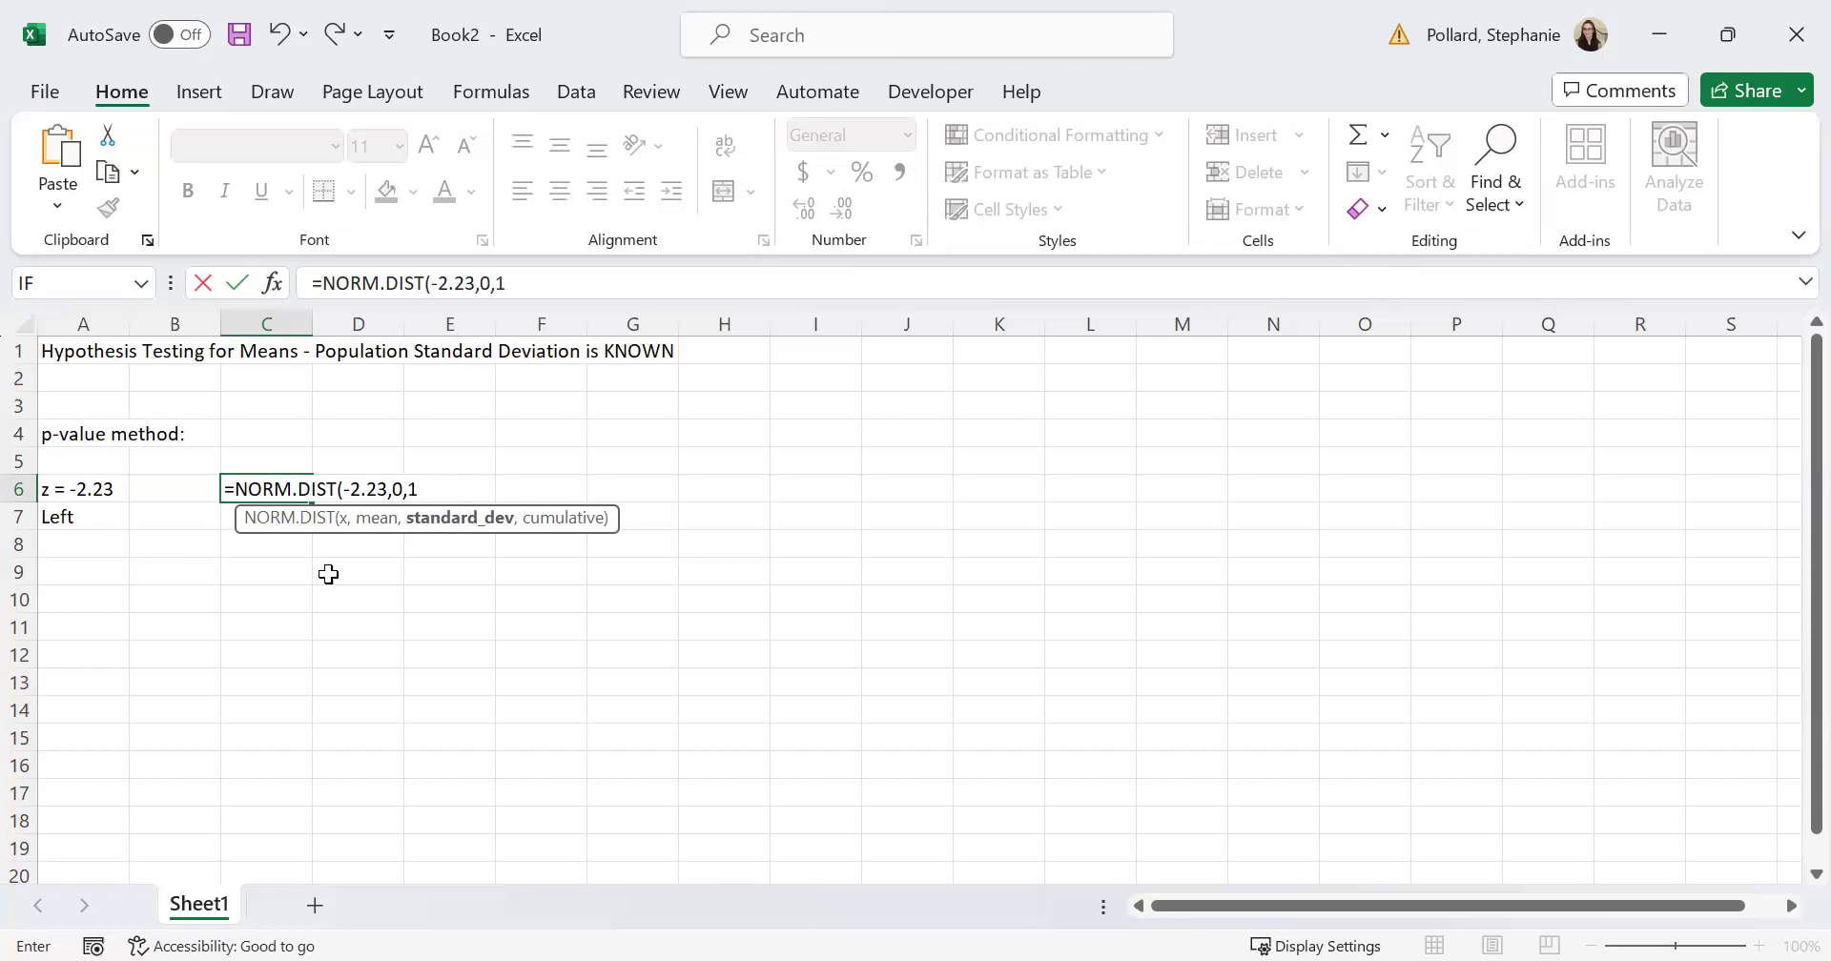
{"action": "type", "text": ",TRU"}
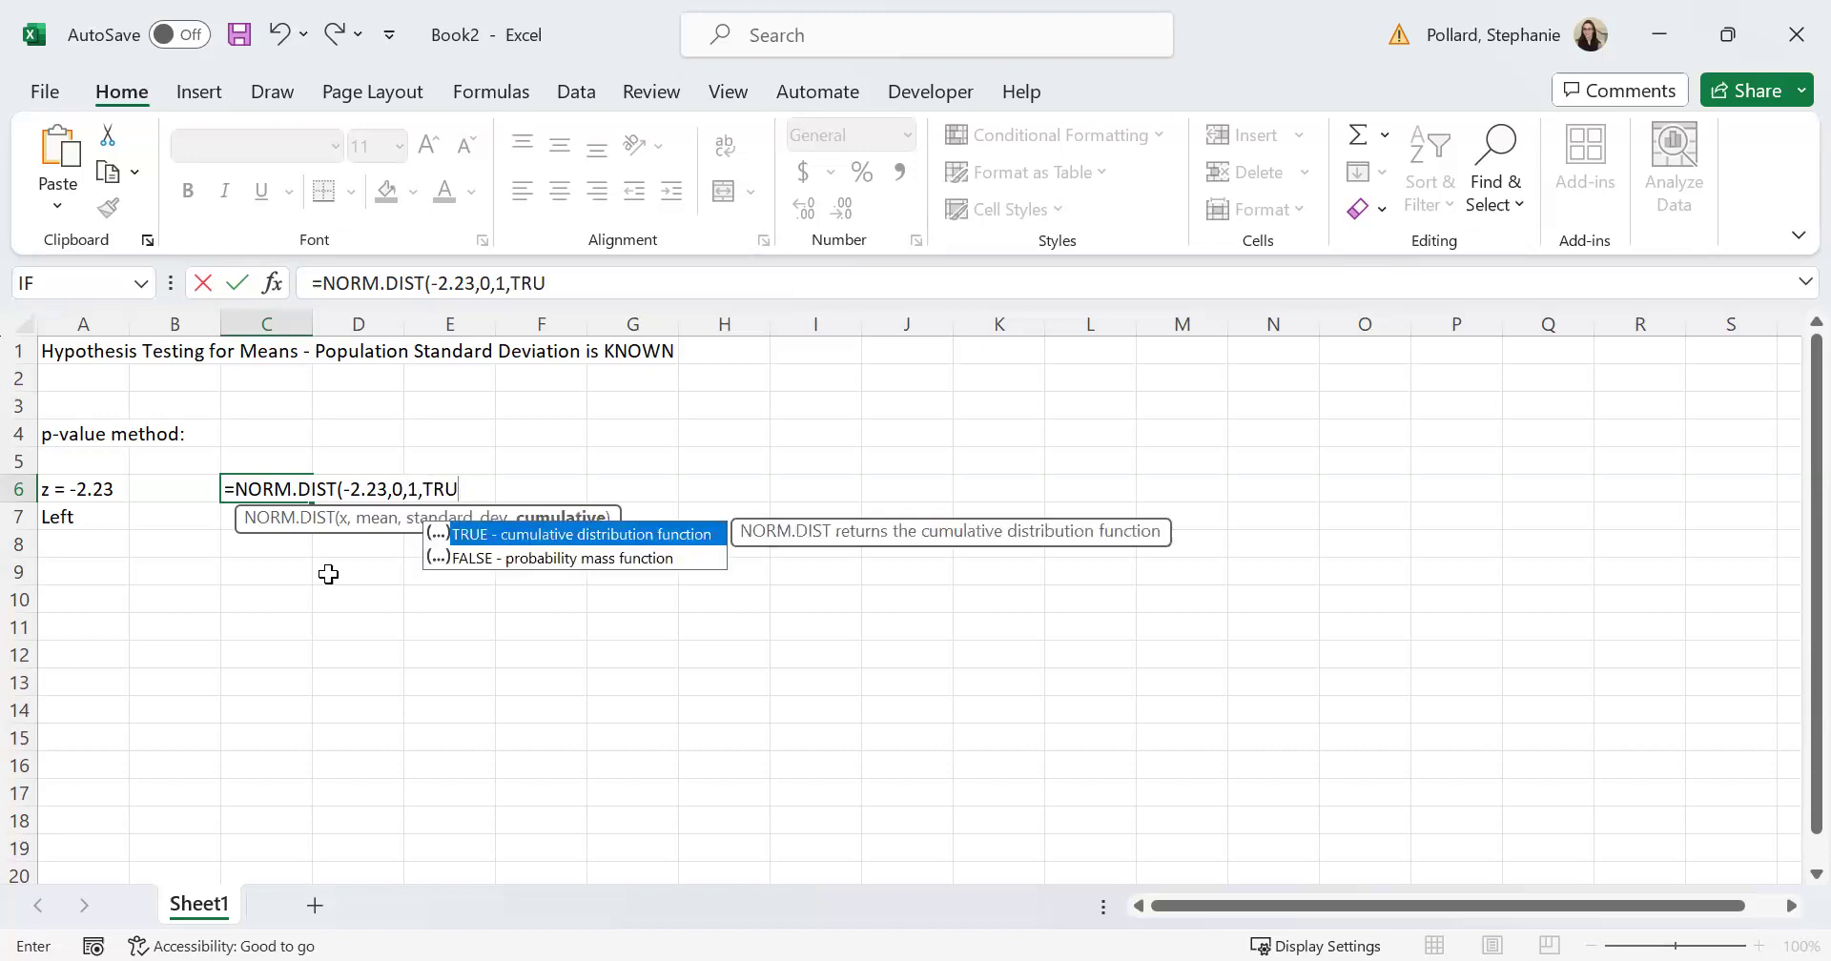
{"action": "type", "text": "E)"}
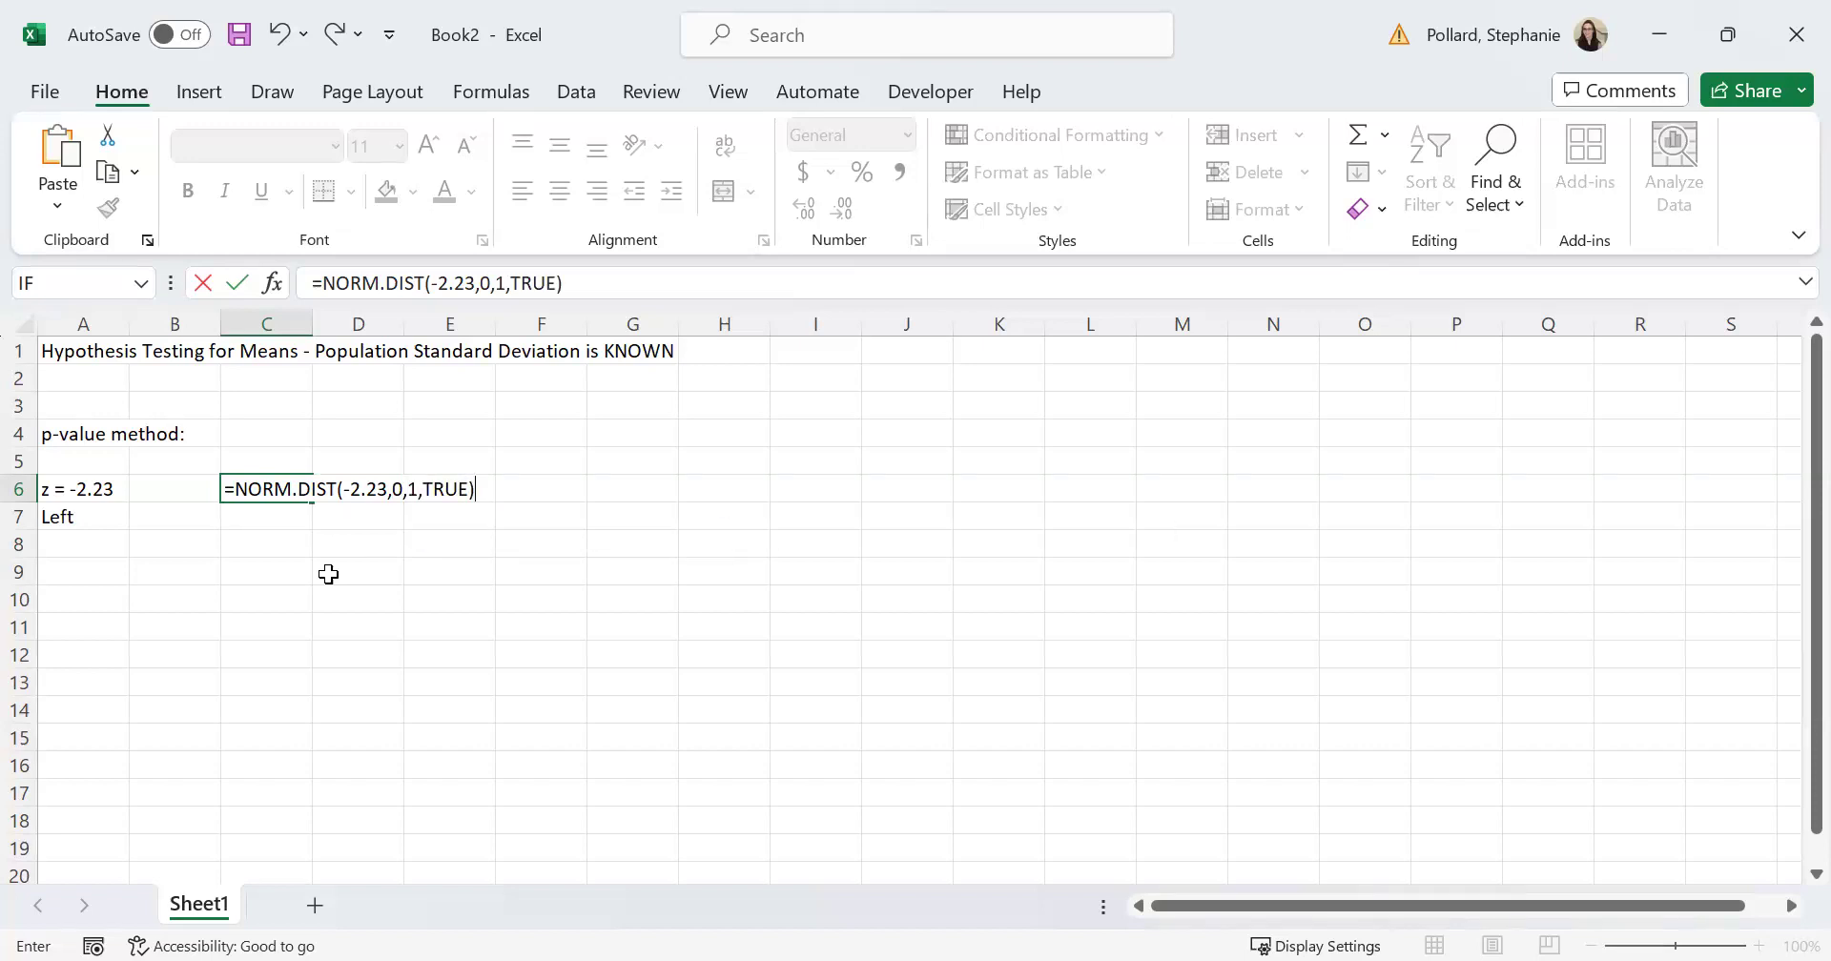
{"action": "key", "text": "Return"}
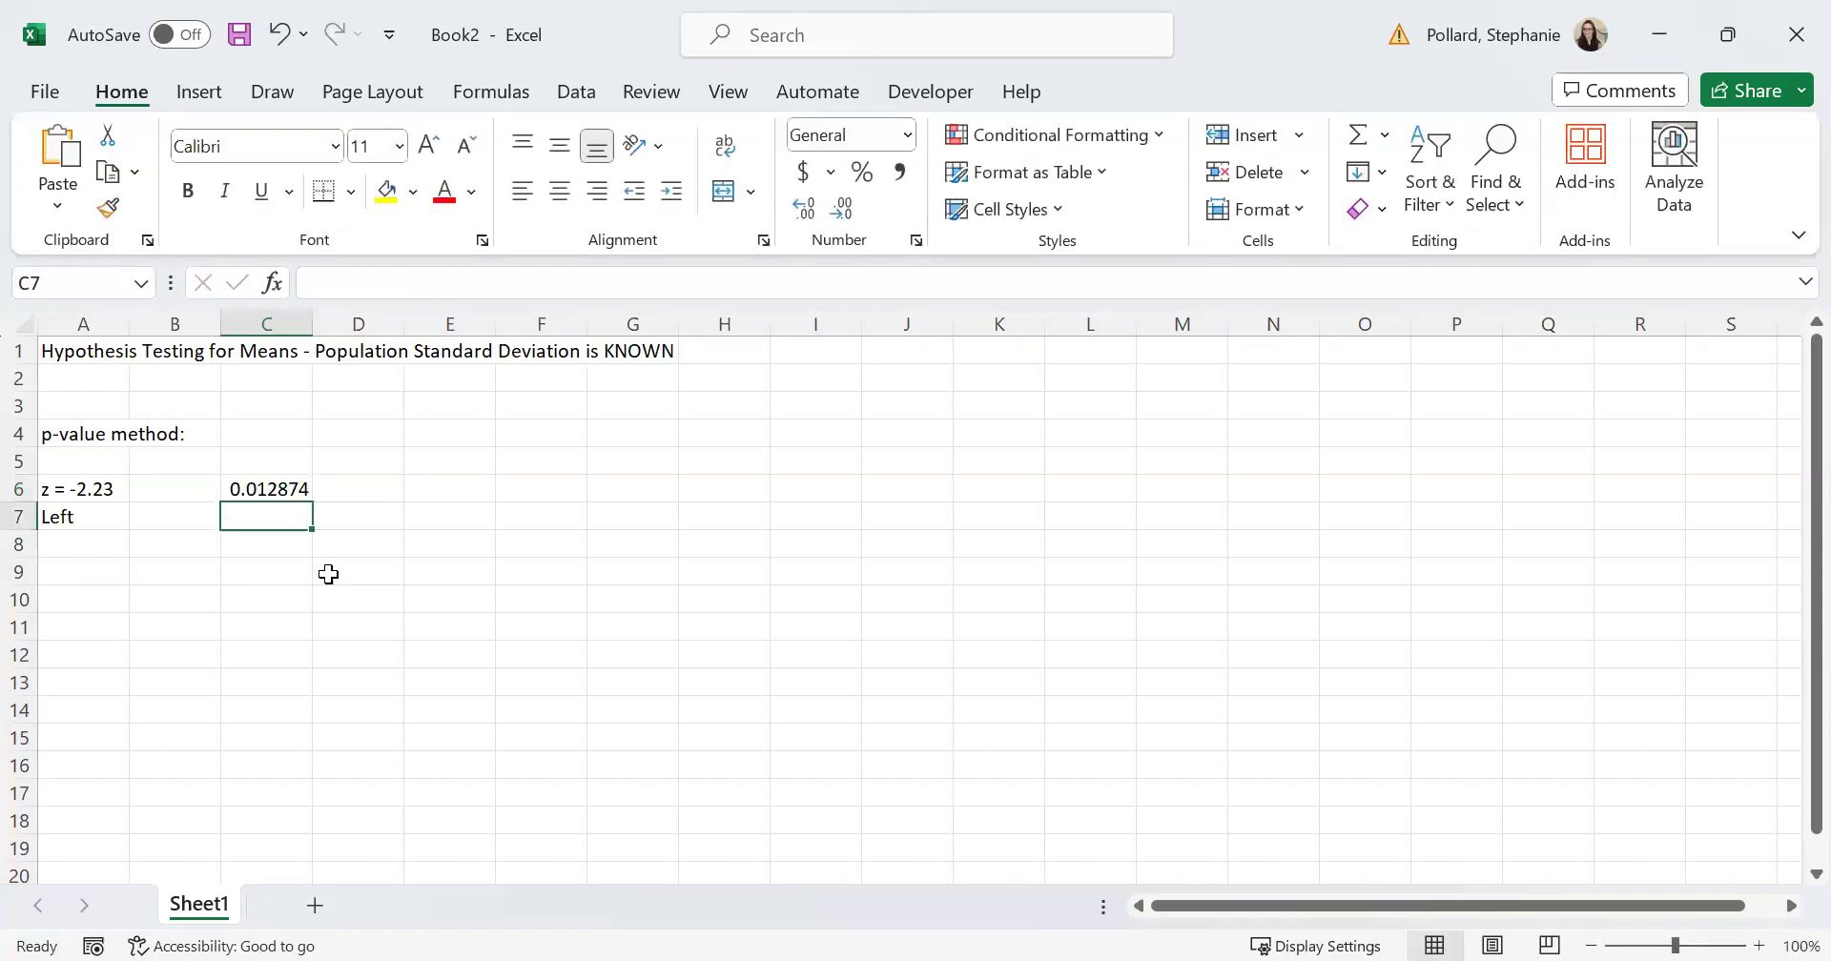
- Add the text "Norm.Dist(z, 0, 1, TRUE)" in cell C5 as a heading above the p-value result
{"action": "key", "text": "Up"}
{"action": "key", "text": "Up"}
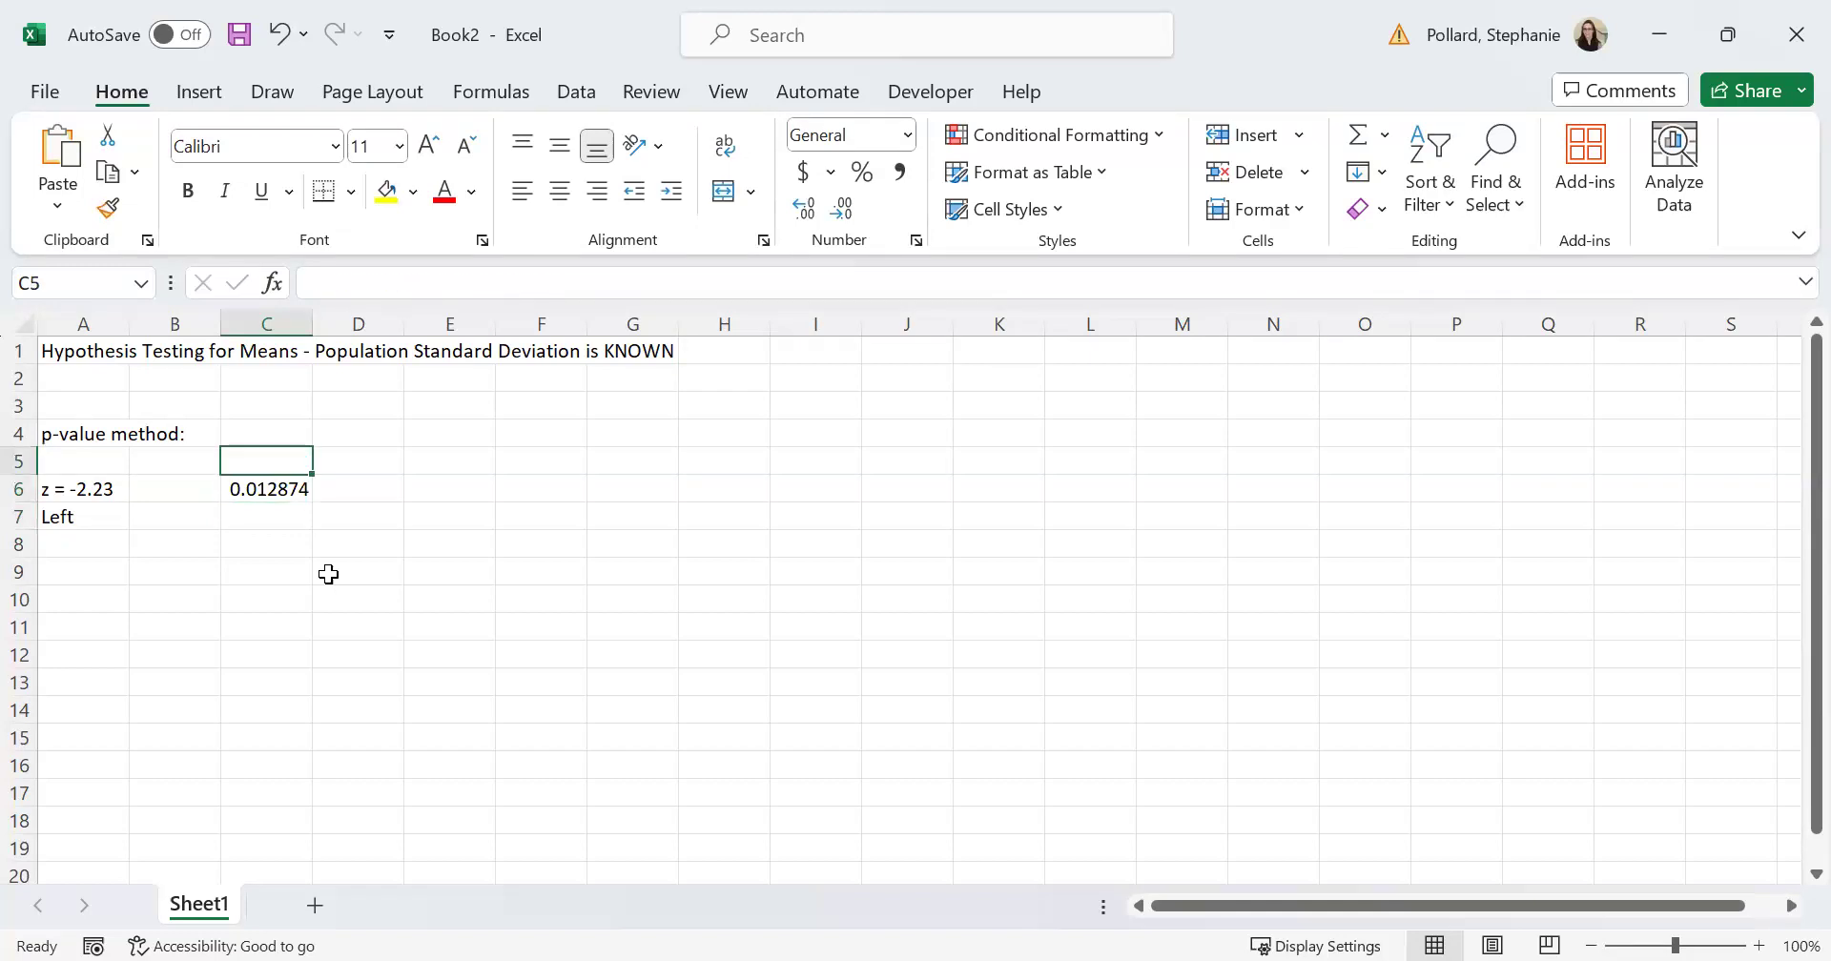
{"action": "type", "text": "Norm.Dist"}
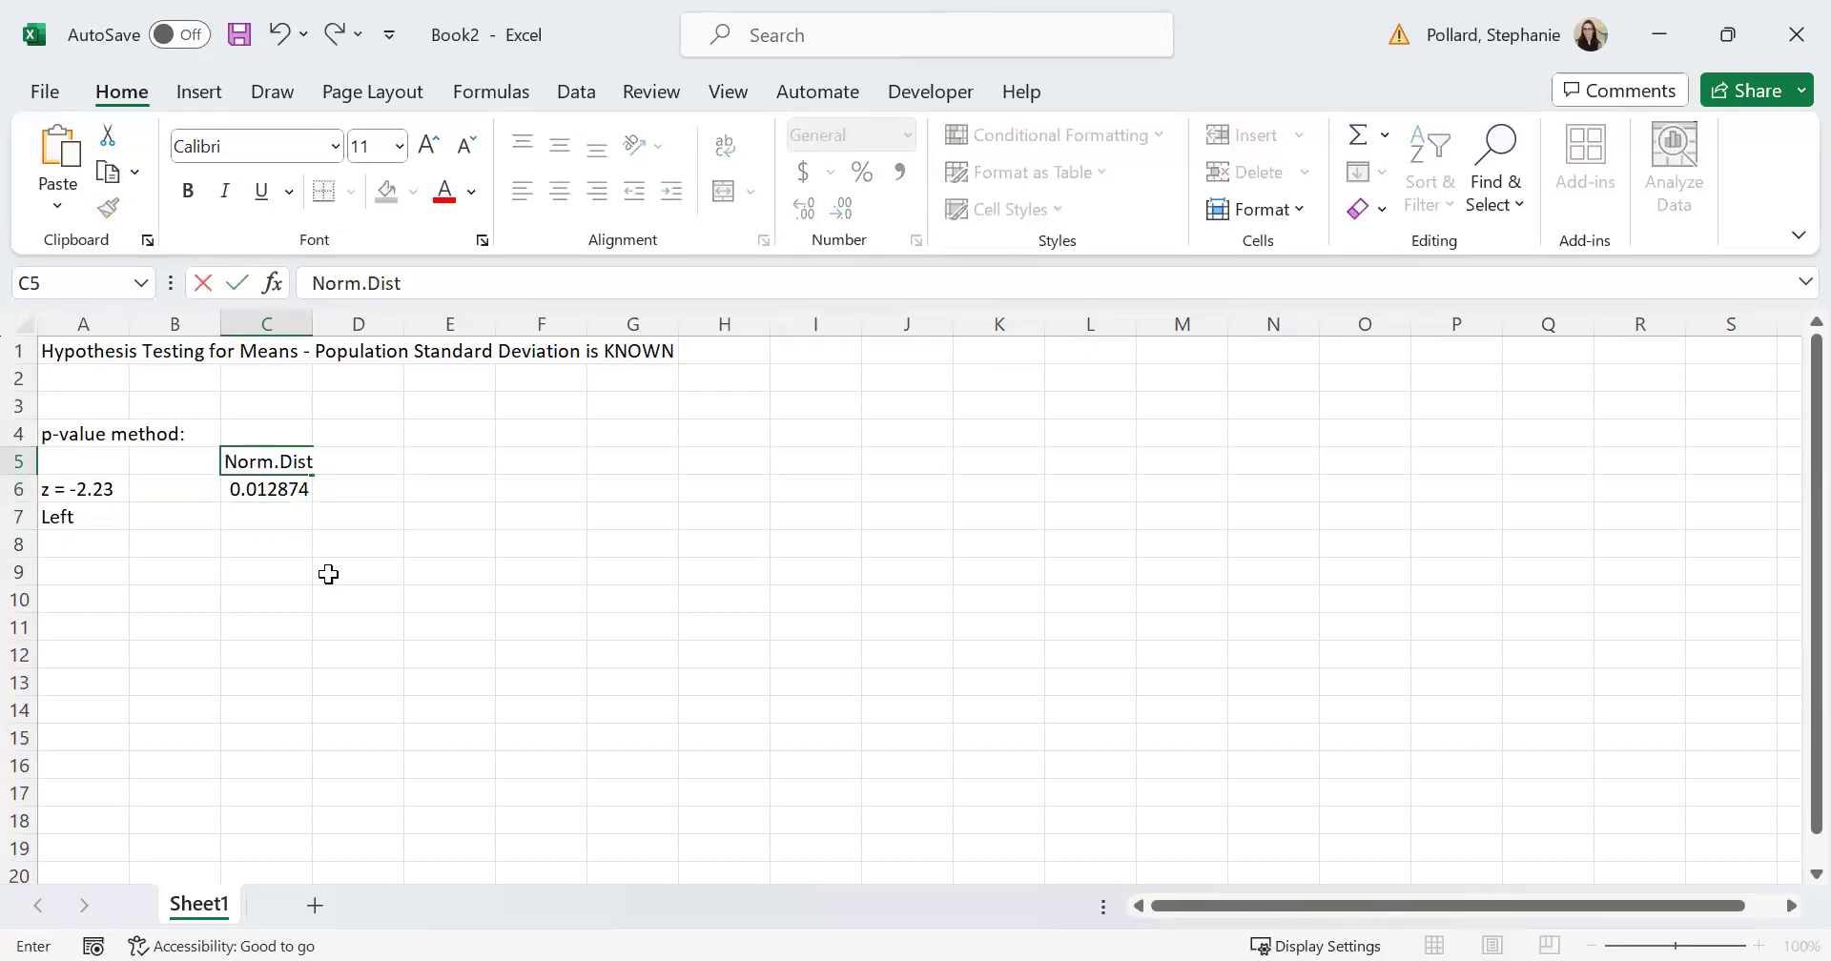
{"action": "type", "text": "(z, 0, 1, TRUE)"}
{"action": "key", "text": "Return"}
- Label the right-tailed example by entering "z = 1.15" in cell A9 and "Right" in A10
{"action": "key", "text": "Return"}
{"action": "key", "text": "Return"}
{"action": "key", "text": "Return"}
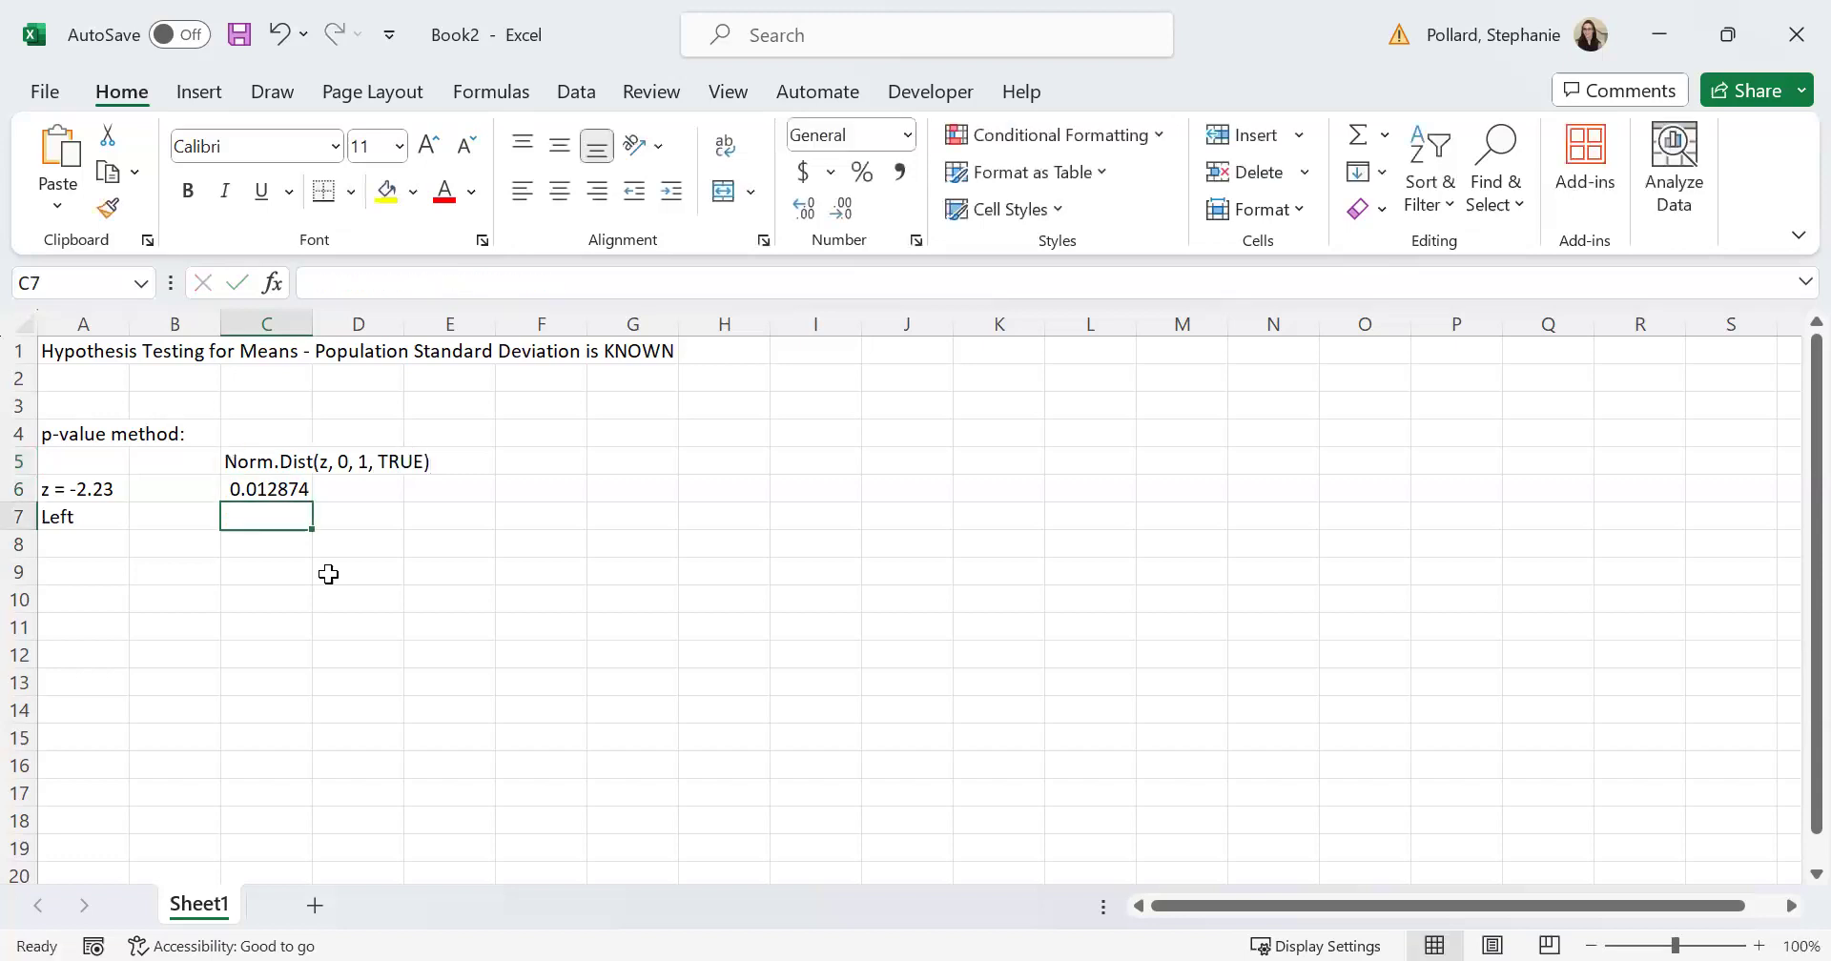
{"action": "key", "text": "Left"}
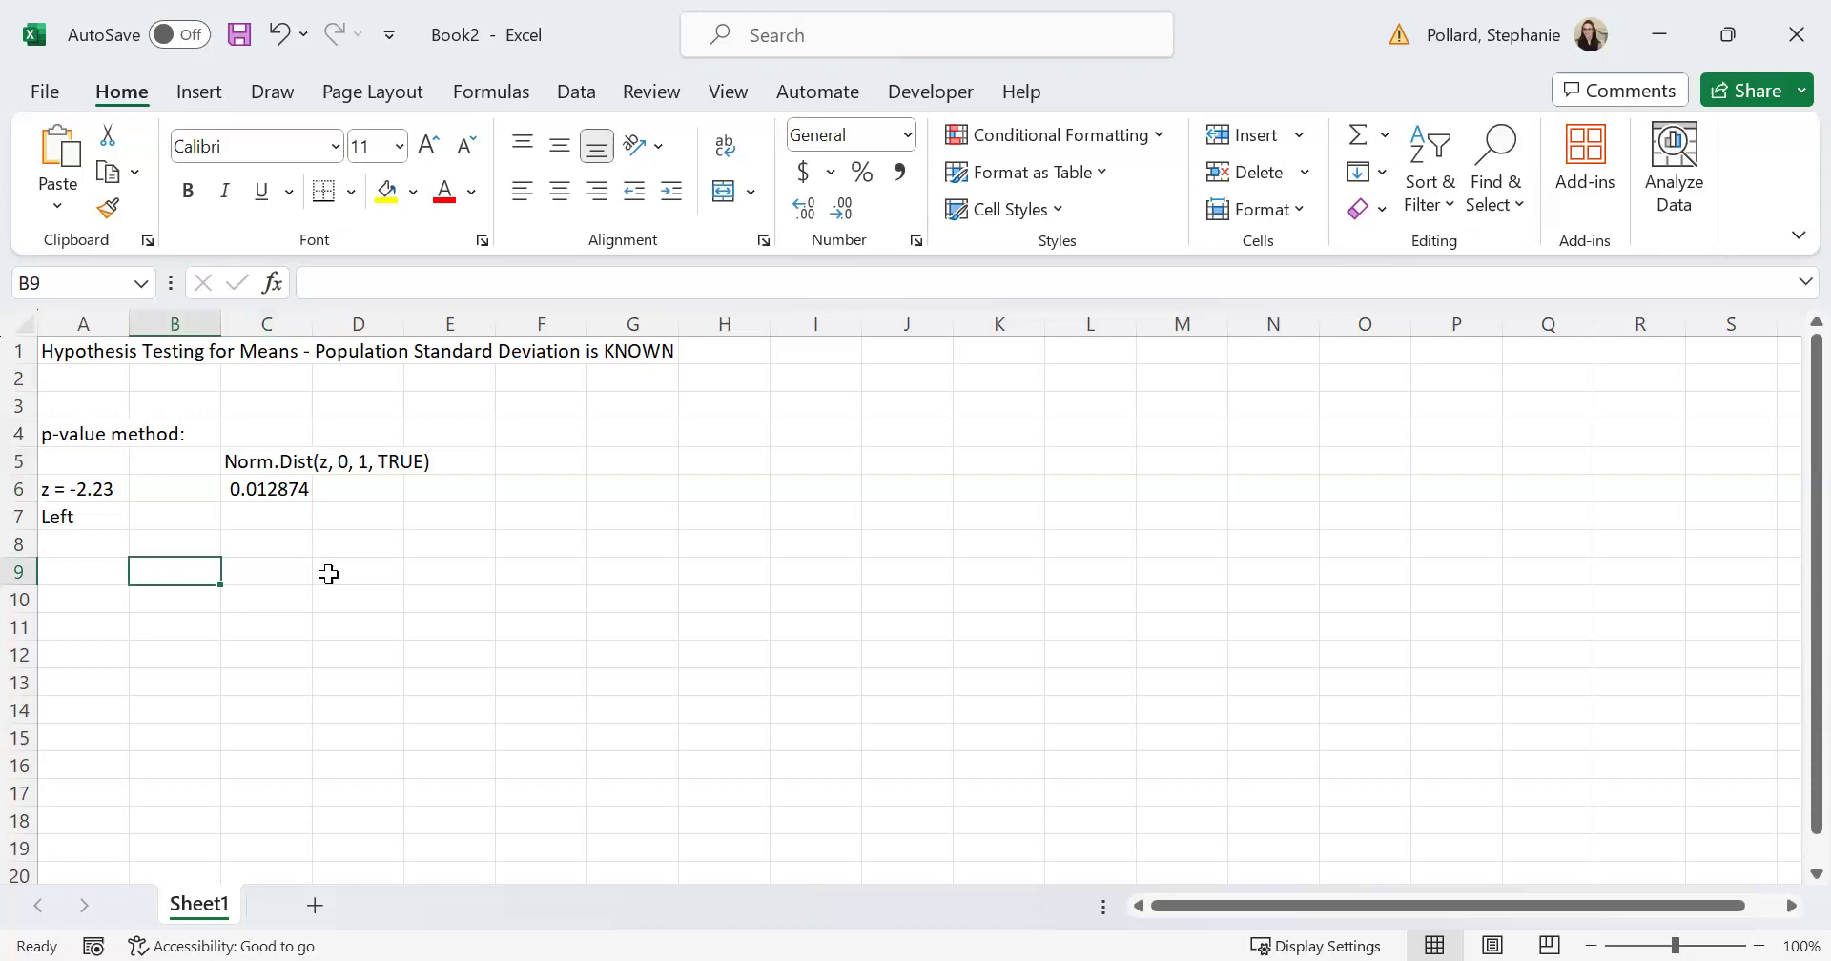
{"action": "key", "text": "Left"}
{"action": "type", "text": "z ="}
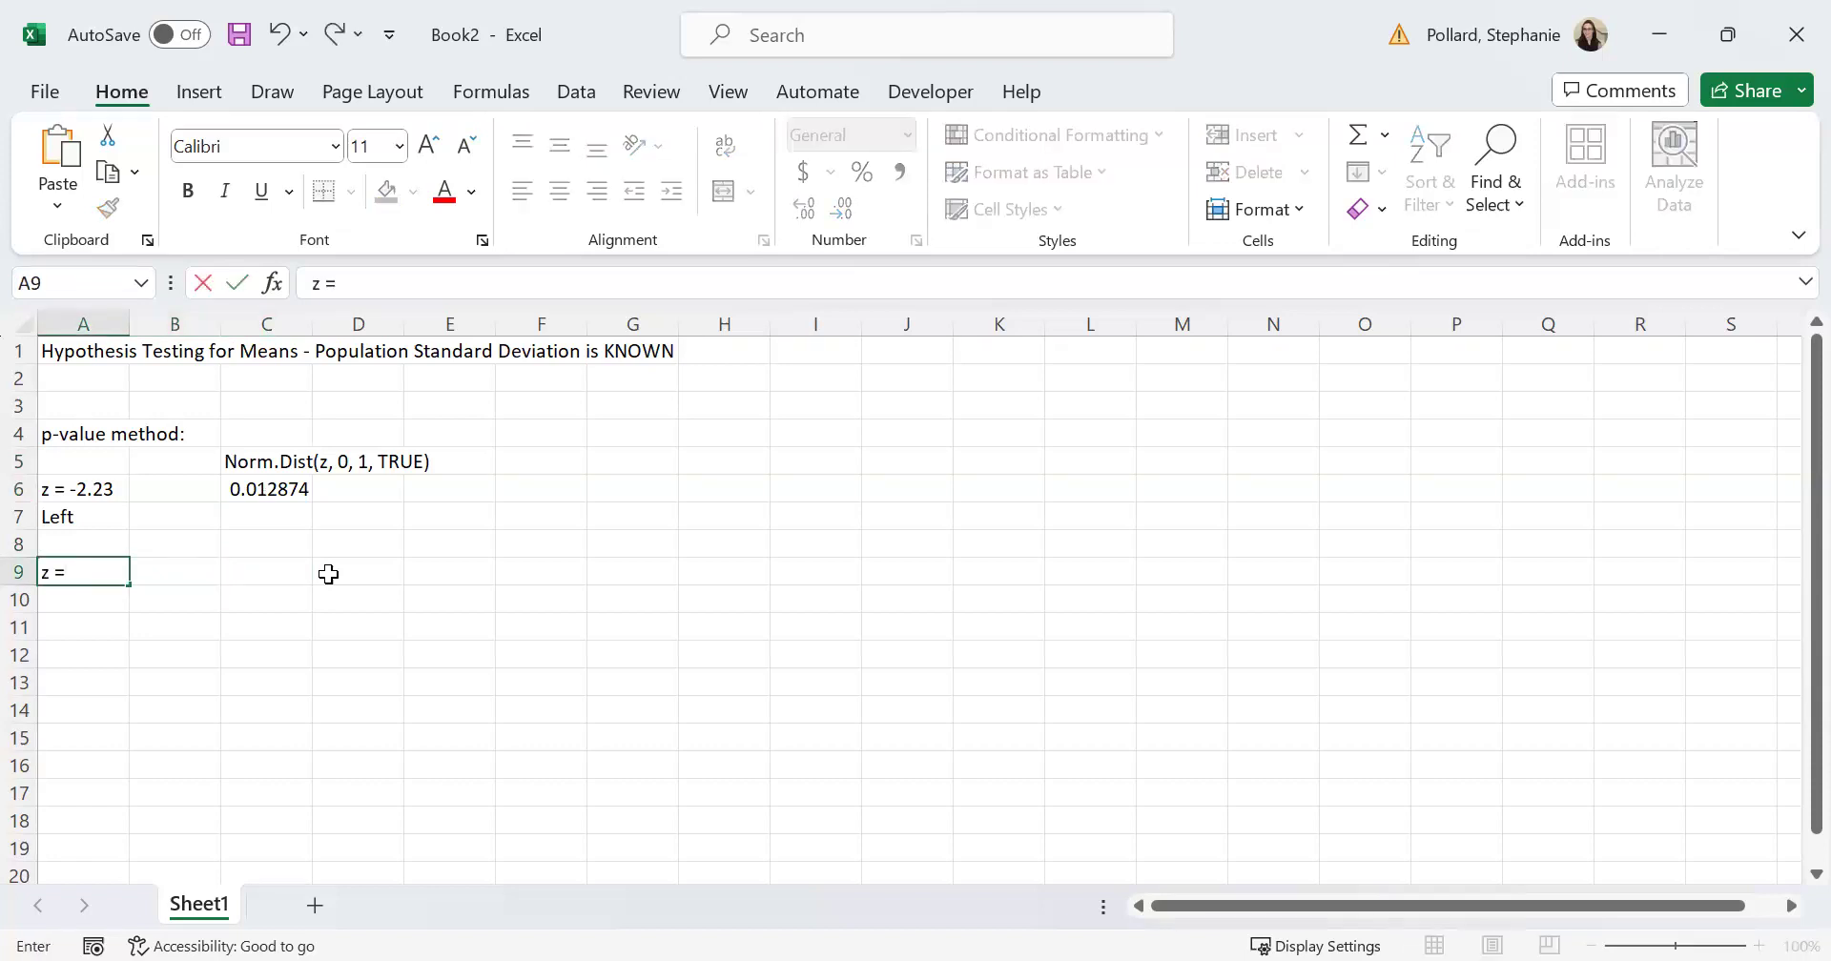
{"action": "type", "text": " 1.15"}
{"action": "key", "text": "Return"}
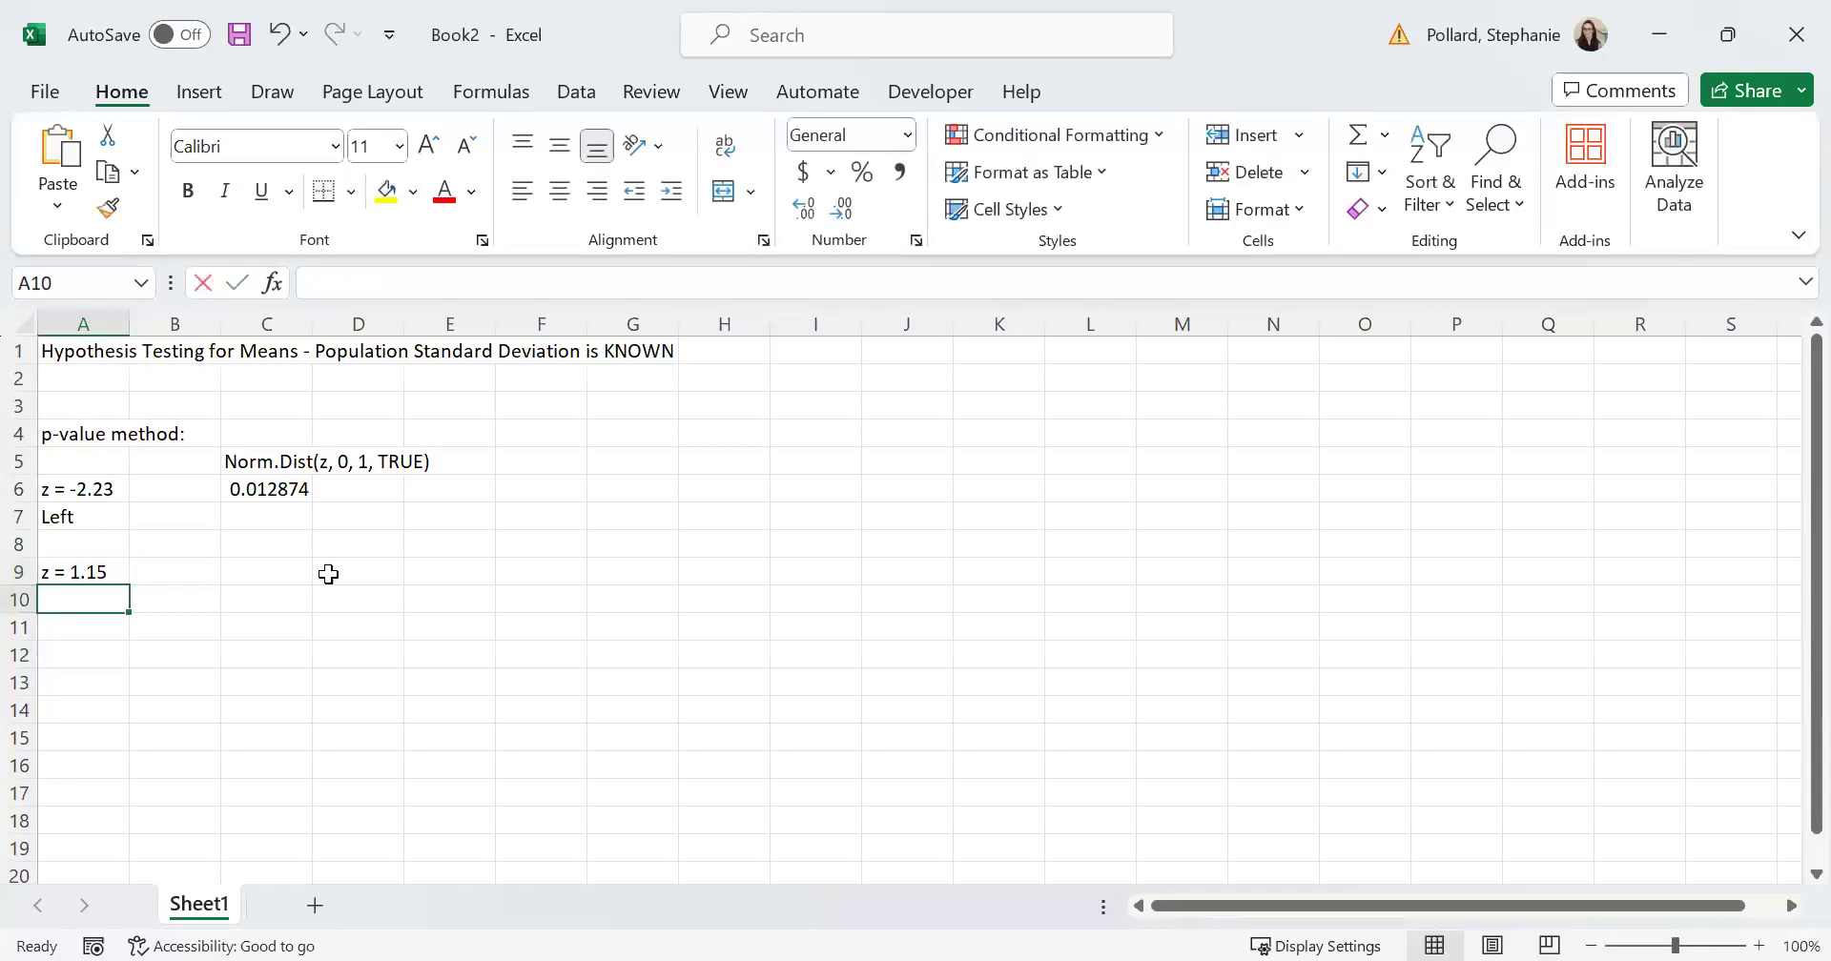
{"action": "type", "text": "Right"}
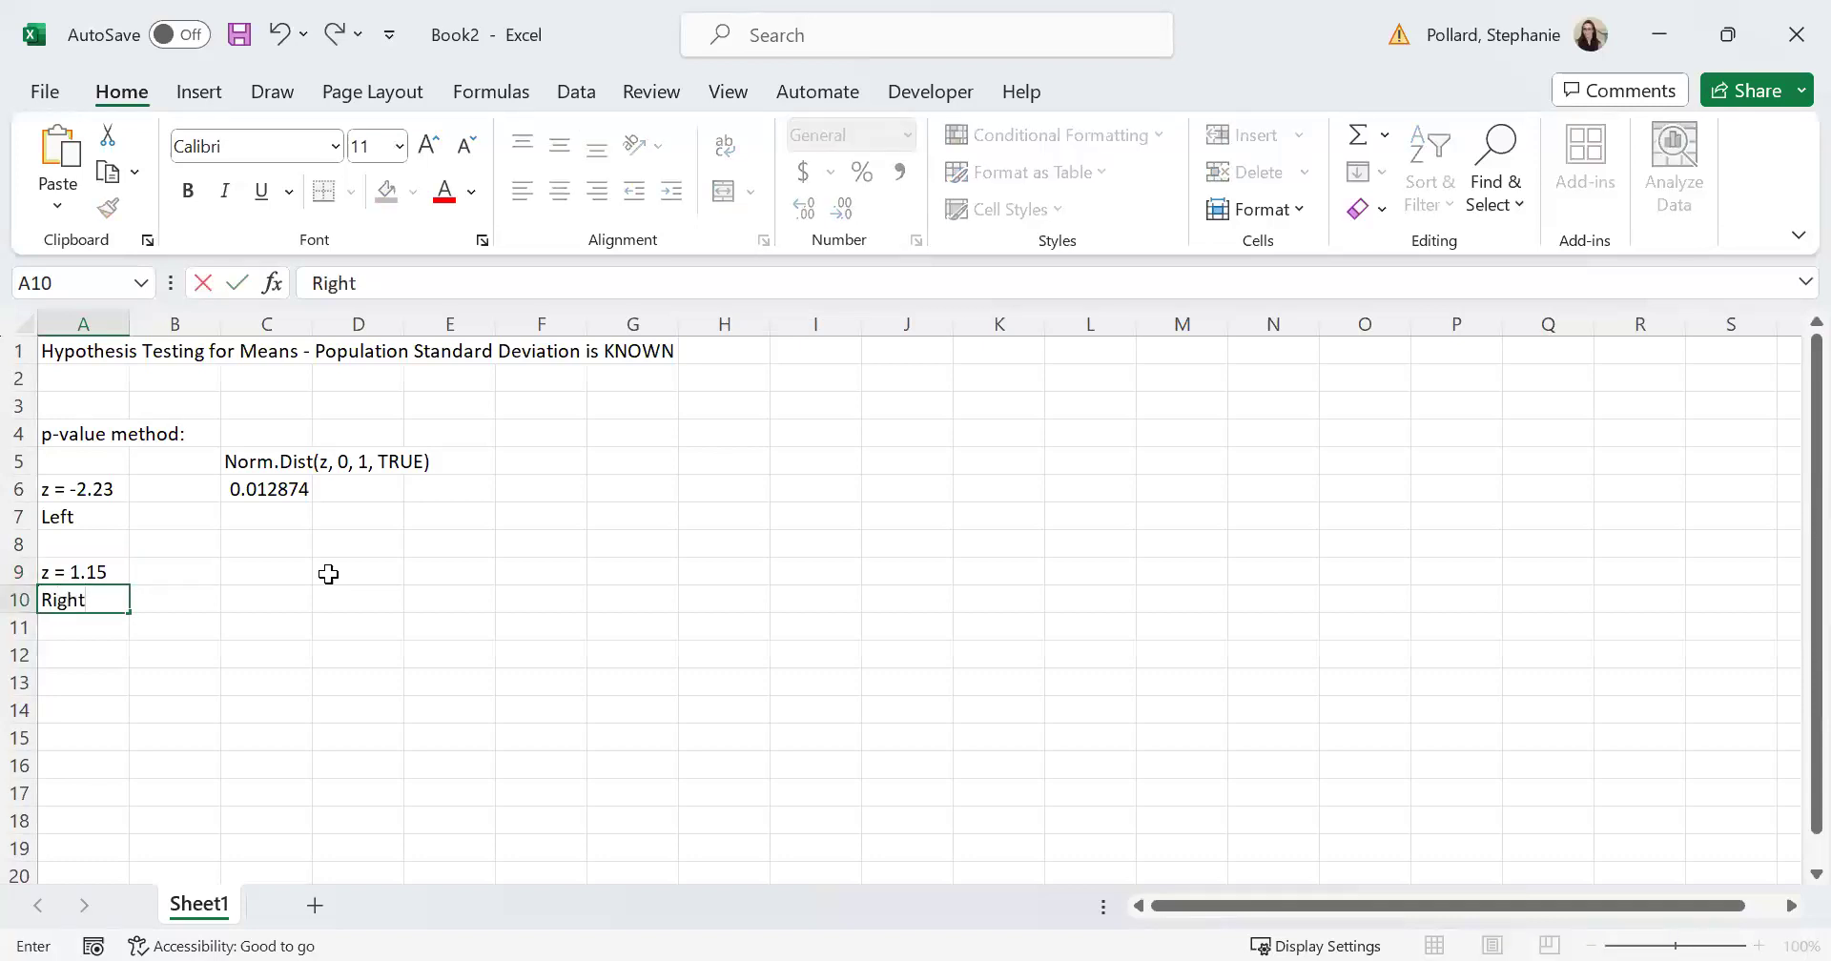
- Calculate the cumulative area for z = 1.15 in cell C9 with =NORM.DIST(1.15,0,1,TRUE)
{"action": "key", "text": "Up"}
{"action": "key", "text": "Right"}
{"action": "key", "text": "Right"}
{"action": "type", "text": "="}
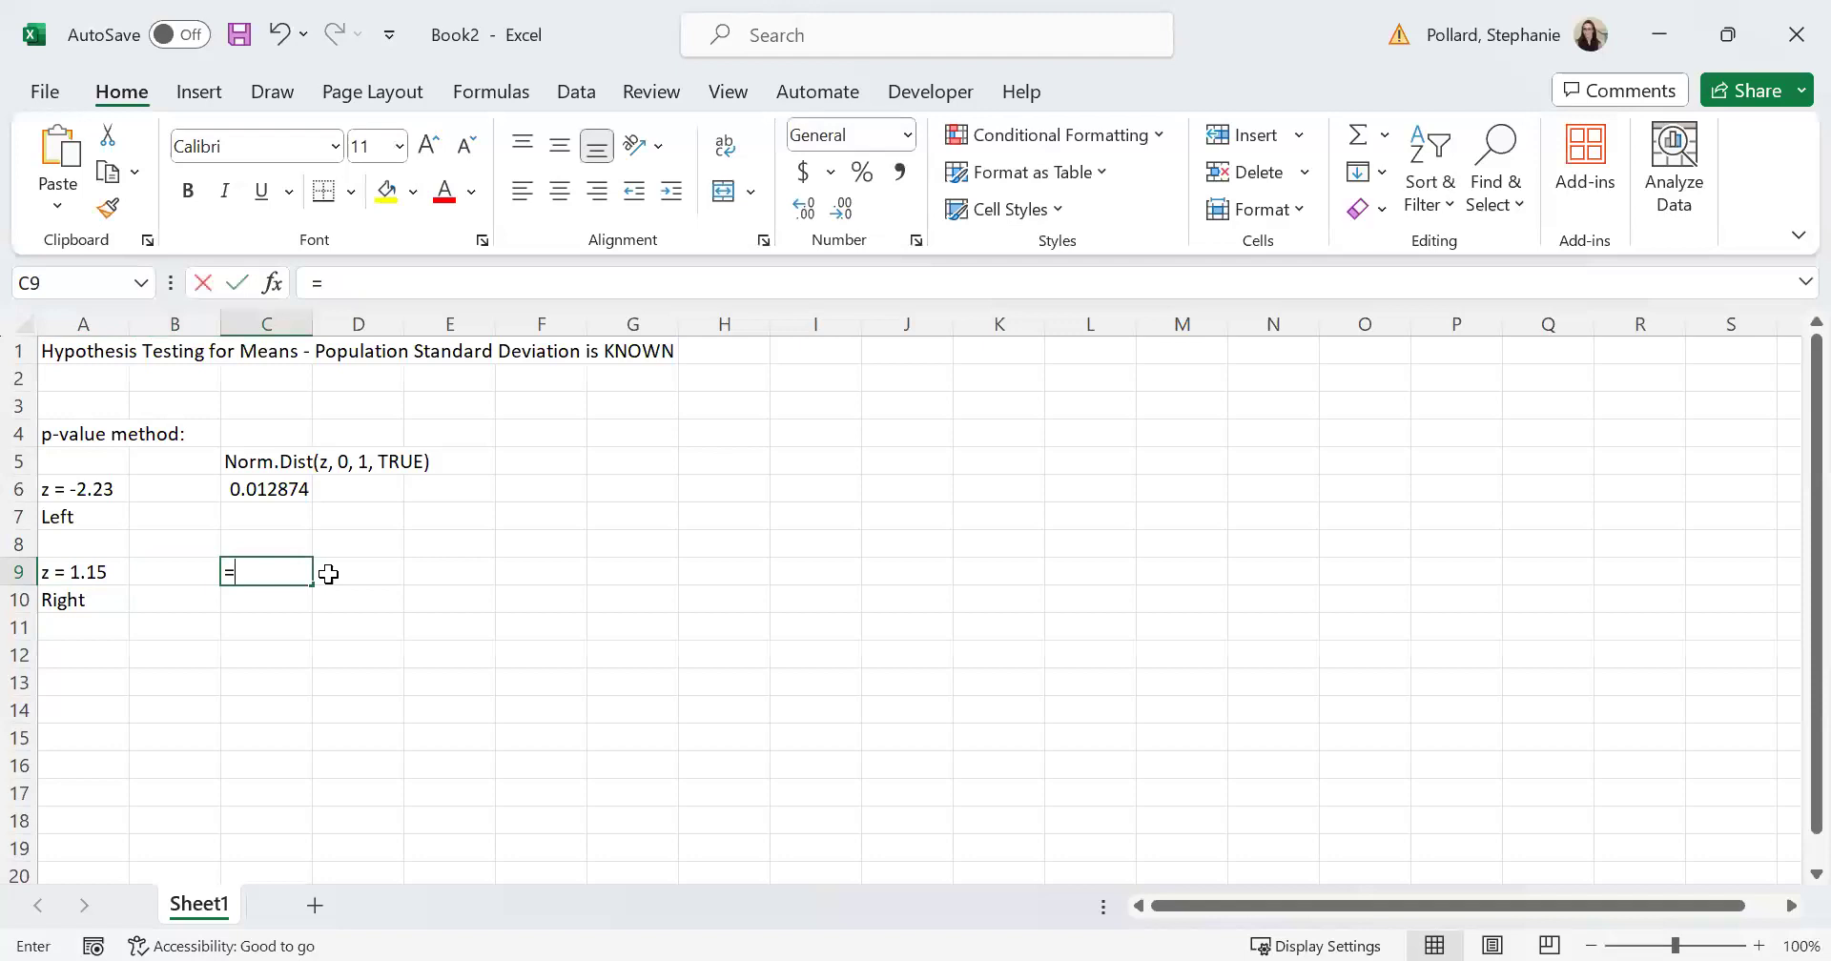
{"action": "type", "text": "norm"}
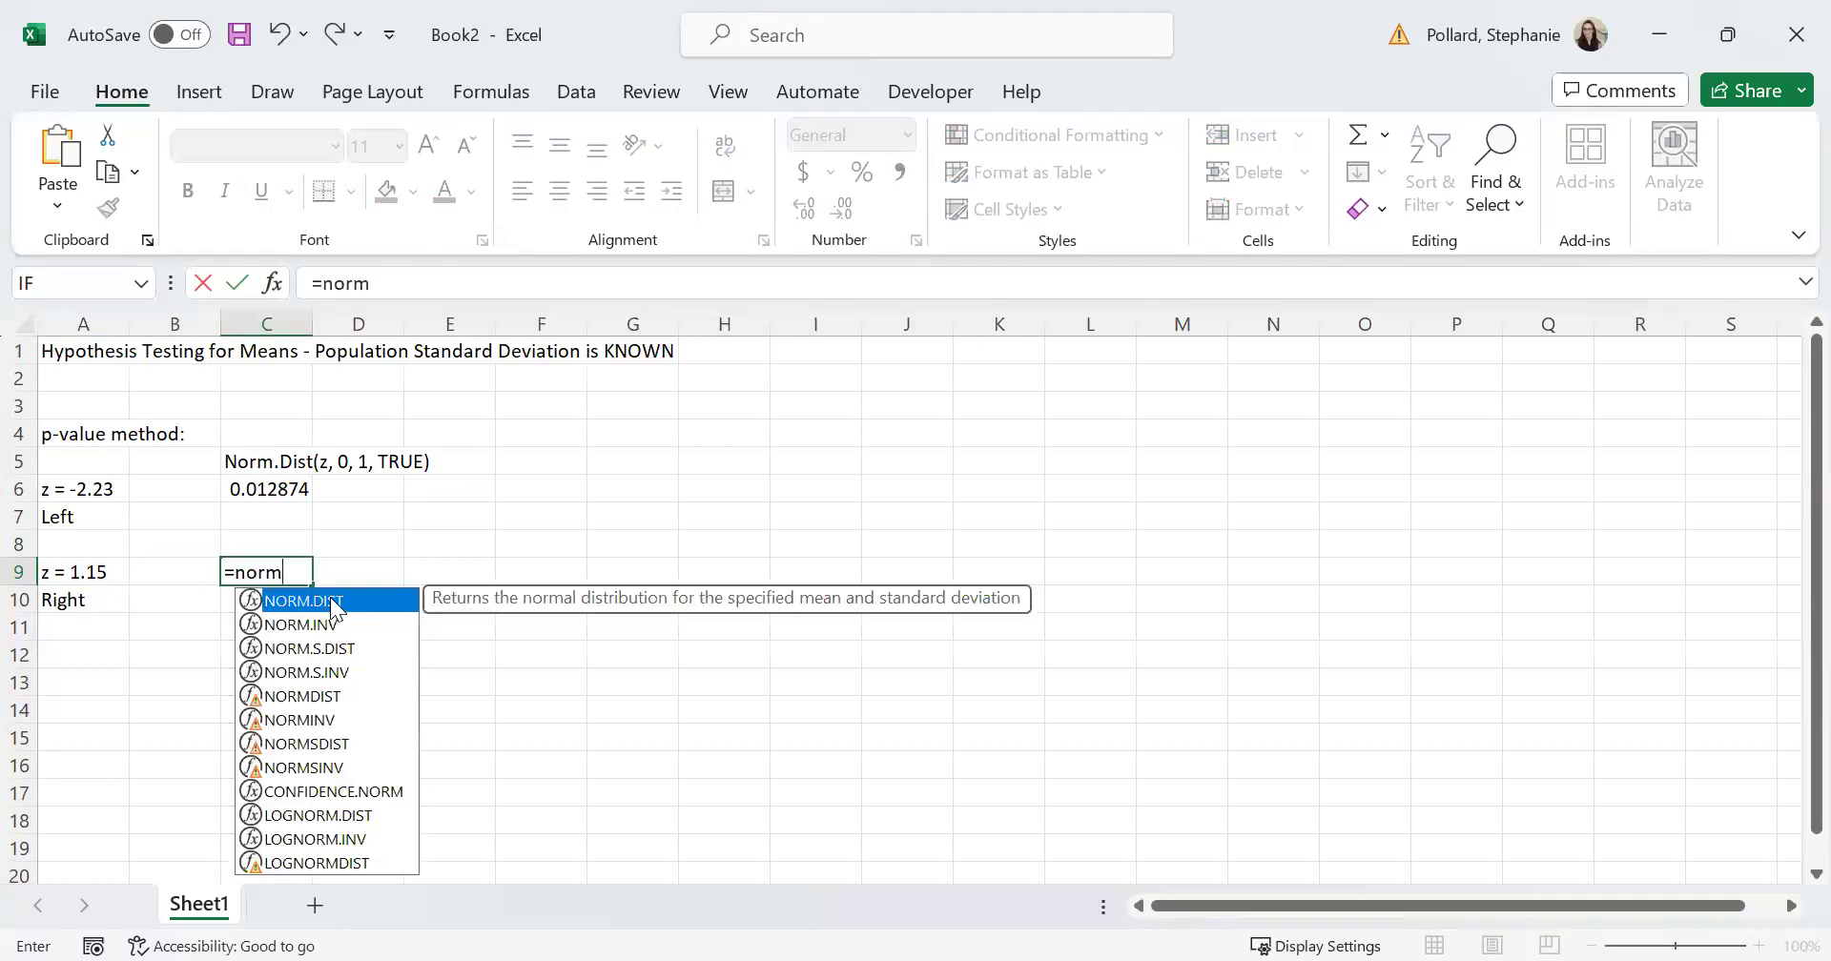
{"action": "double_click", "coordinate": [330, 600]}
{"action": "type", "text": "1.1"}
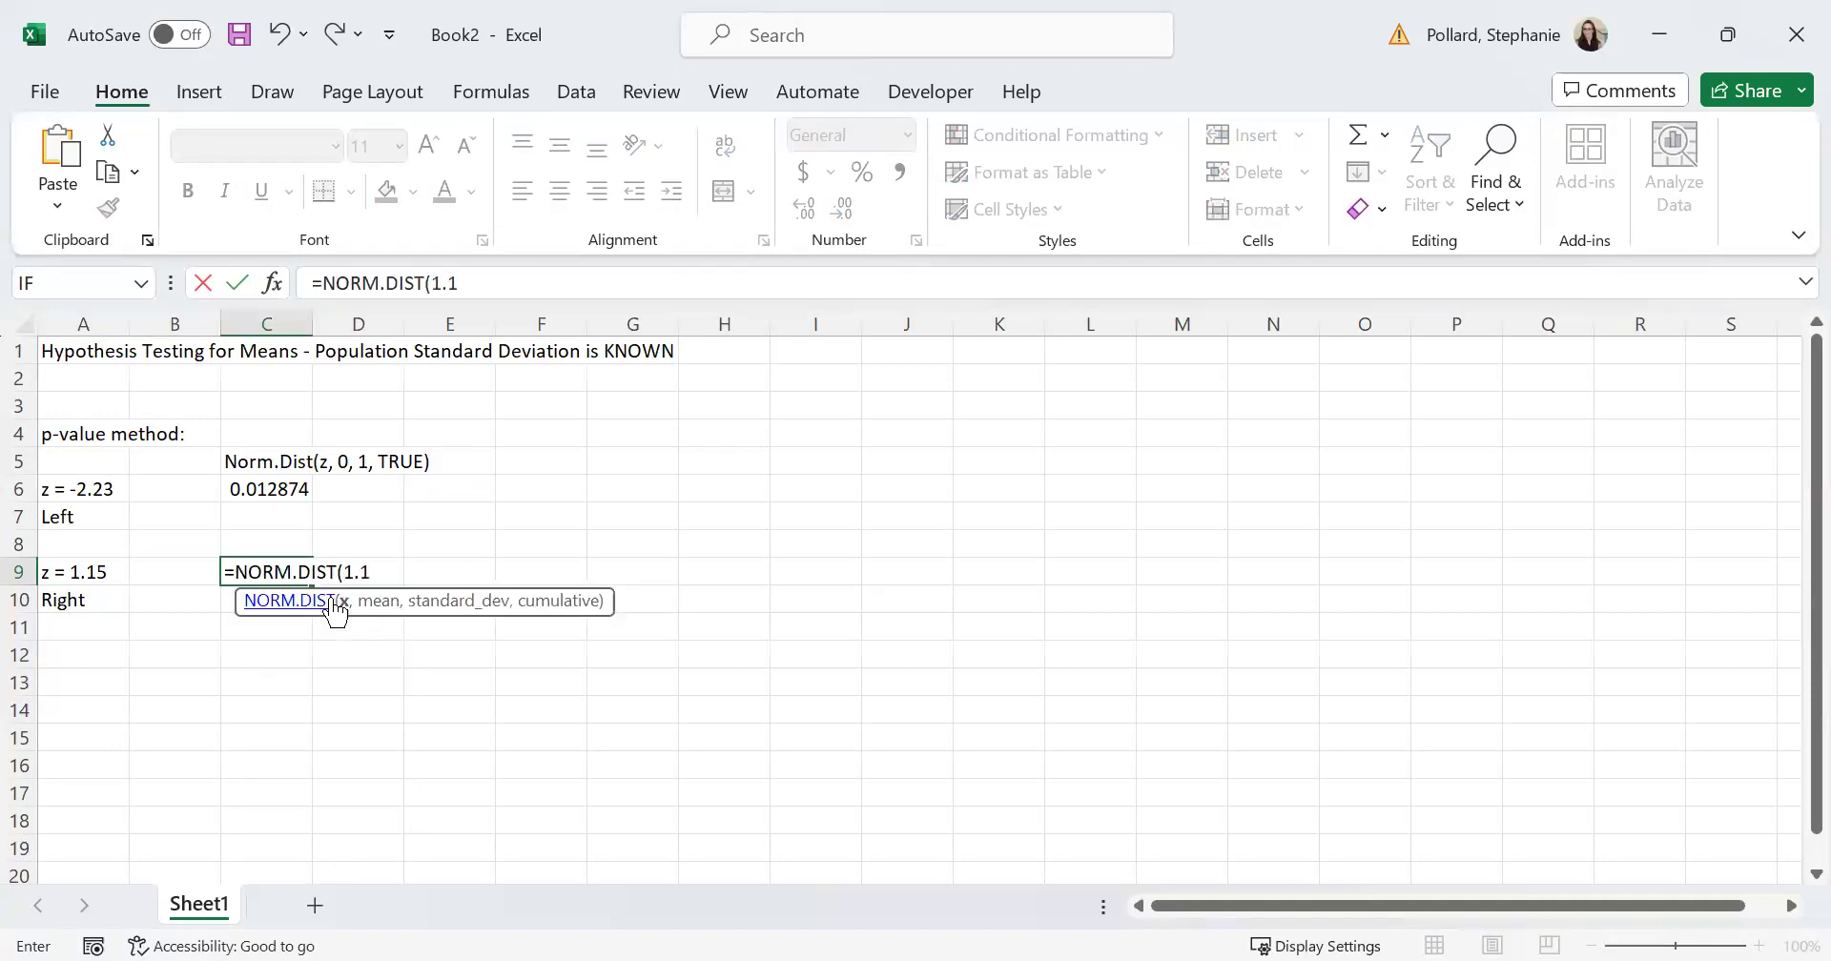
{"action": "type", "text": "5,0"}
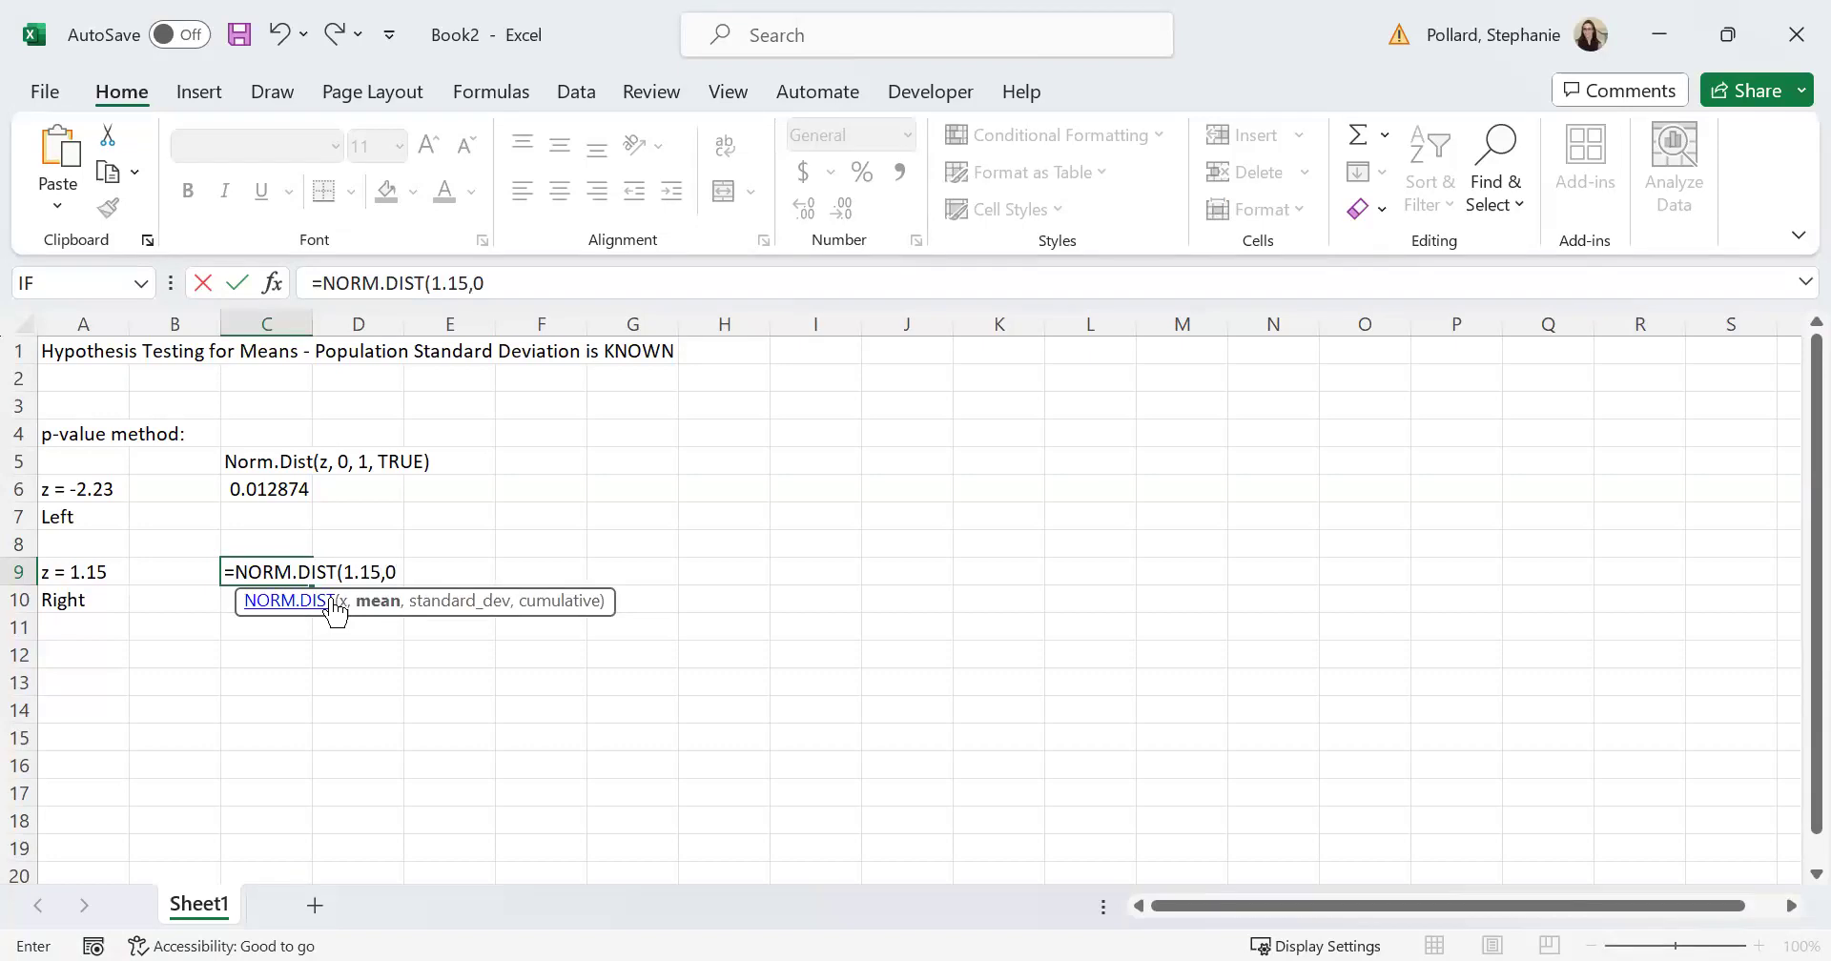
{"action": "type", "text": ",1,TRUE"}
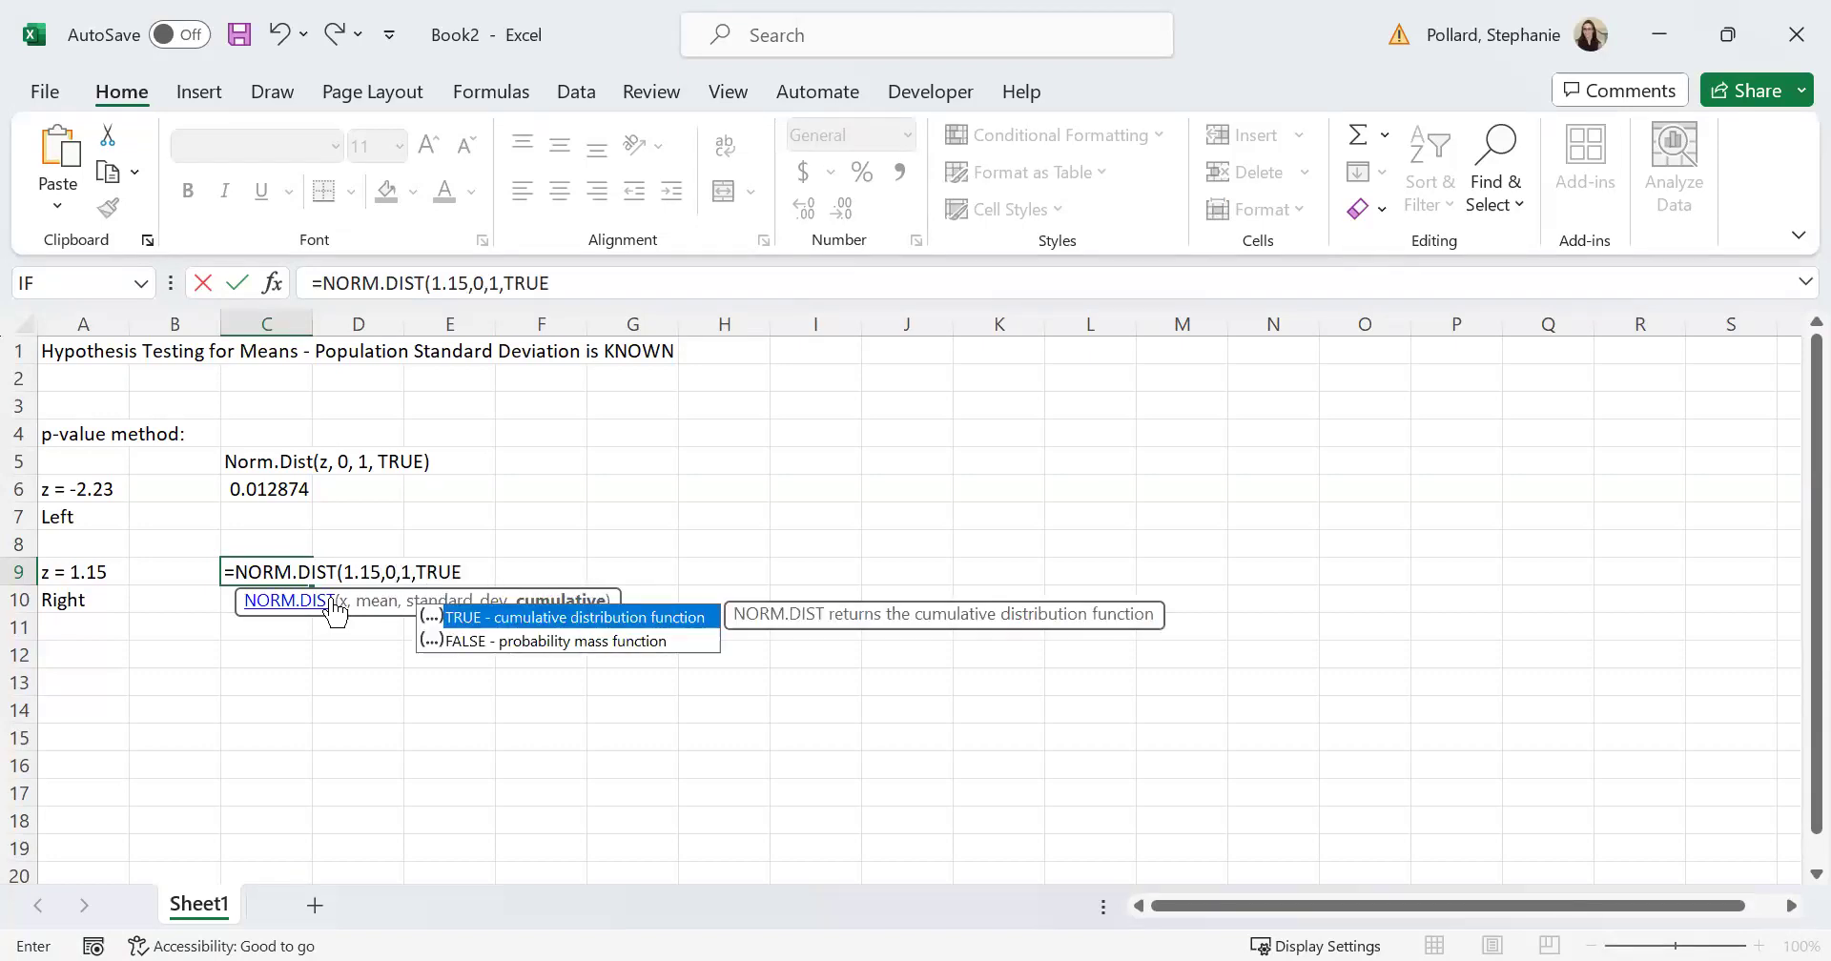
{"action": "type", "text": ")"}
{"action": "key", "text": "Return"}
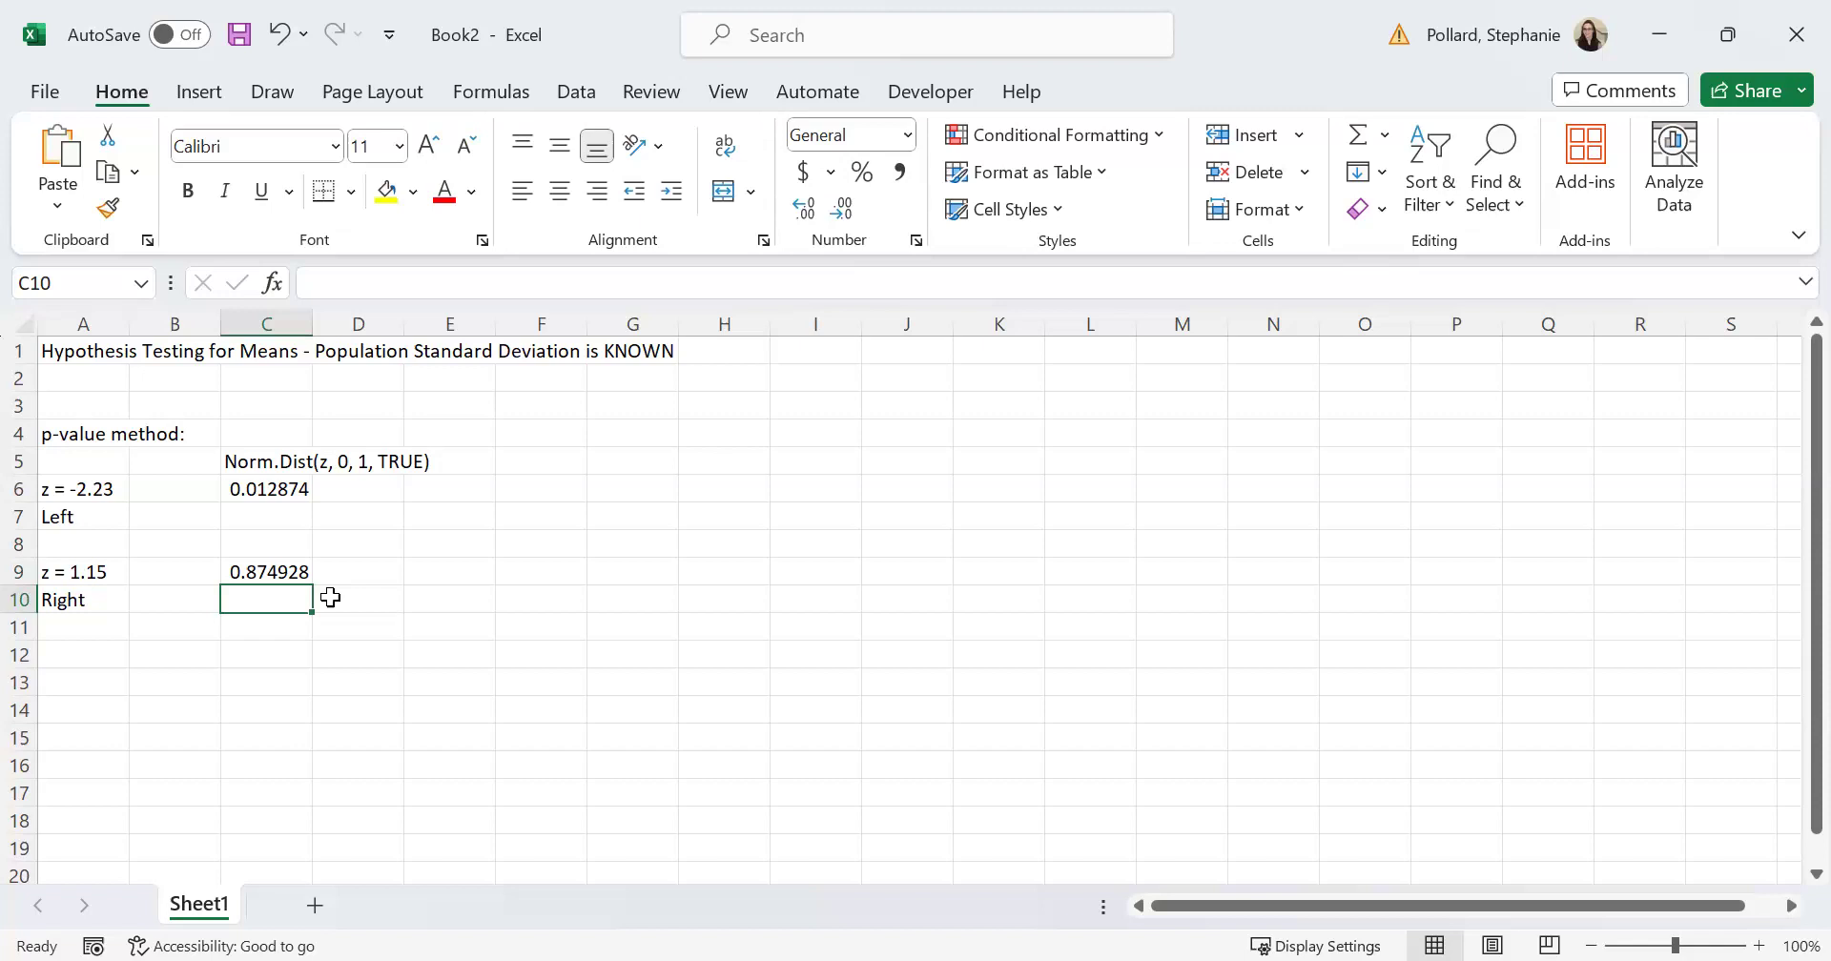
- Calculate the right-tail p-value in cell C10 by subtracting C9 from 1
{"action": "type", "text": "=1-"}
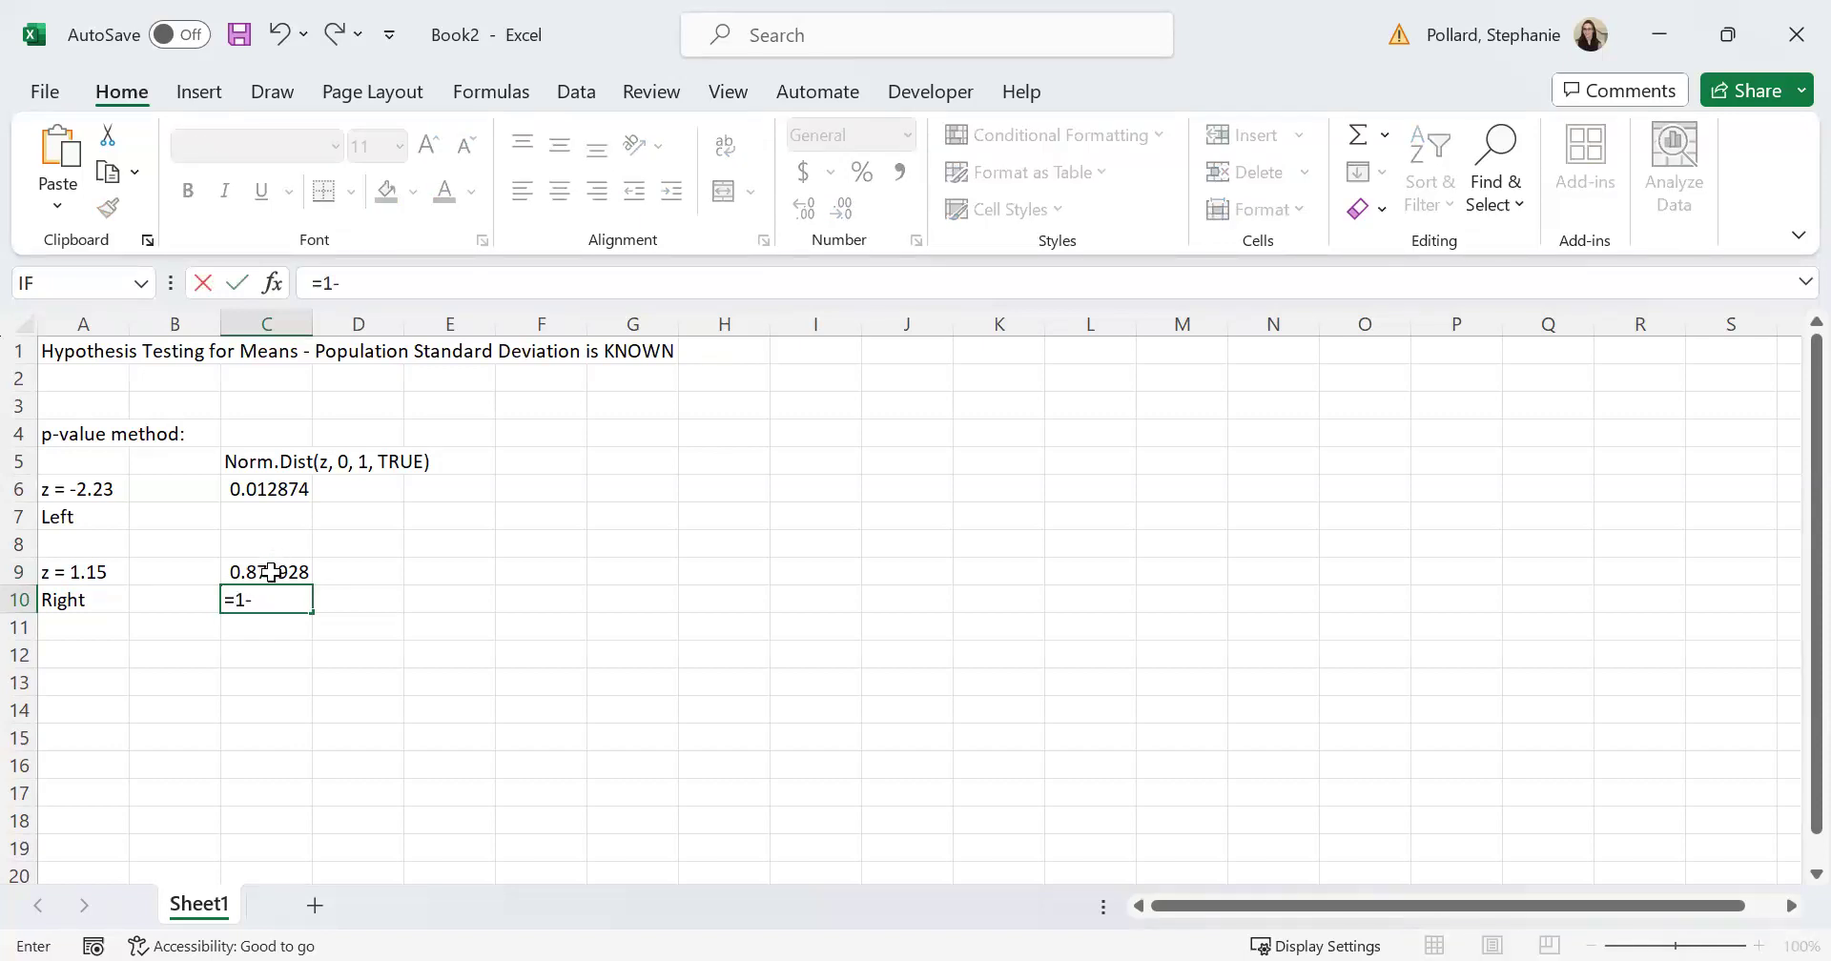
{"action": "left_click", "coordinate": [270, 572]}
{"action": "key", "text": "Return"}
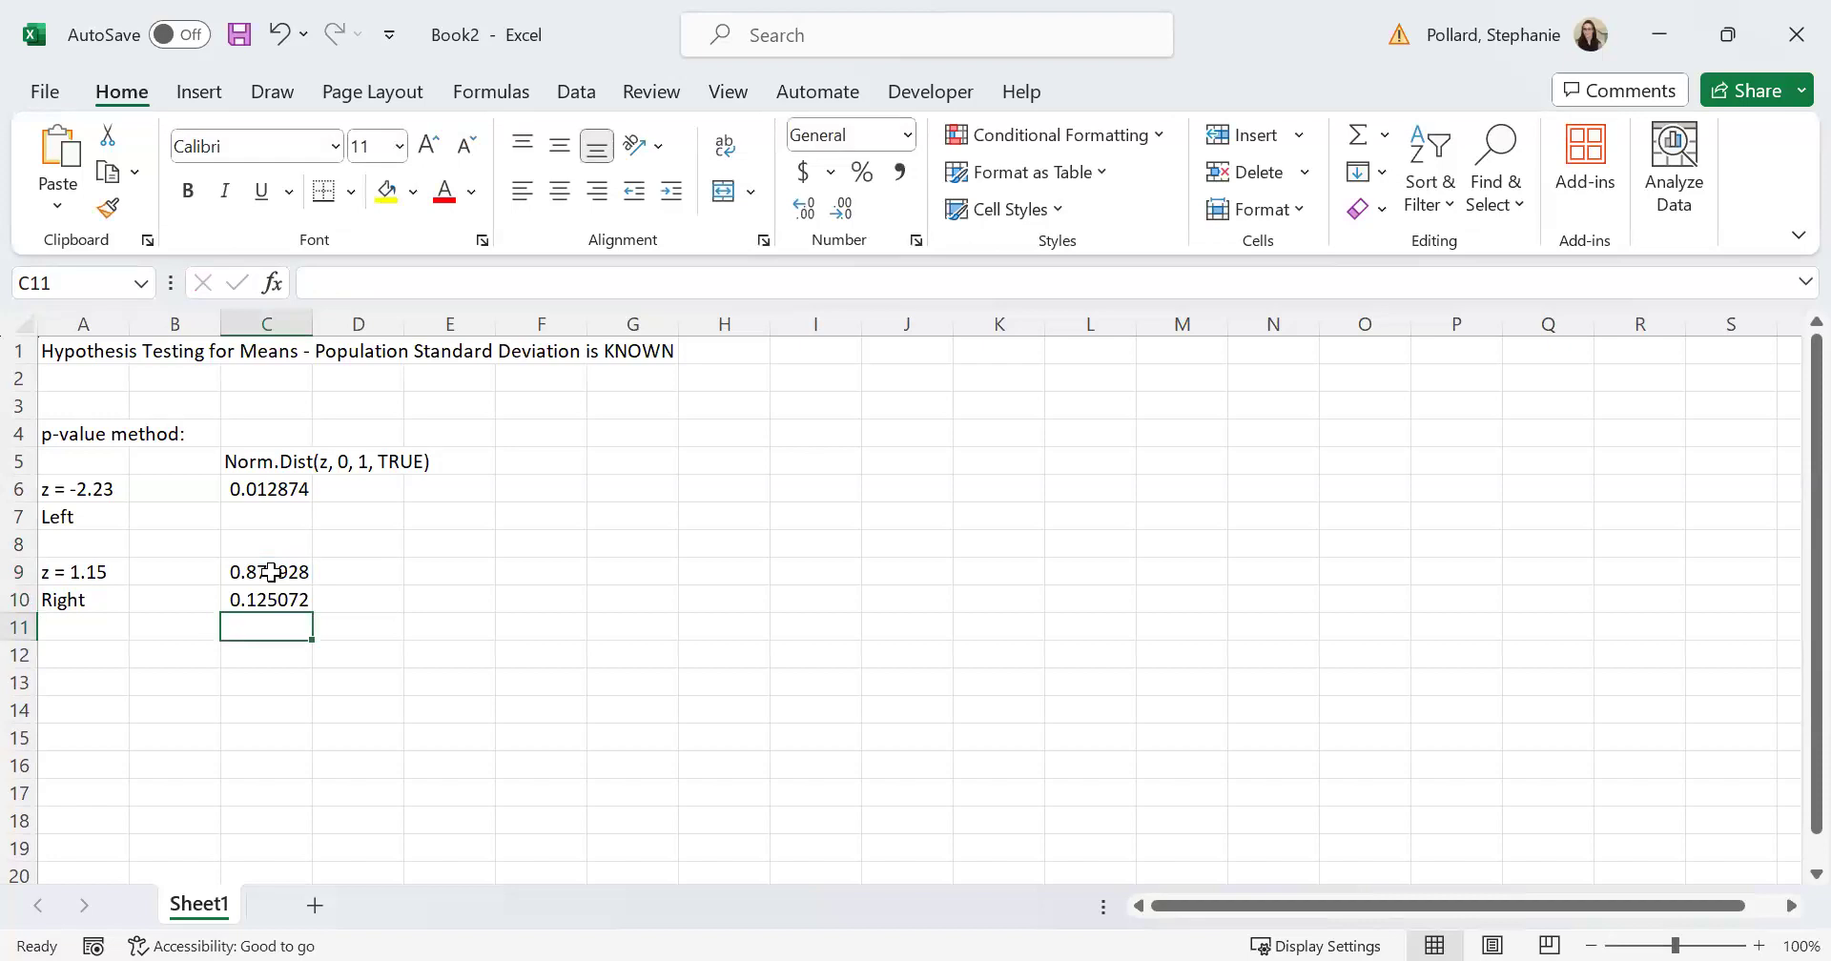
- Enter the note "Subtract our answer from Excel with 1" in cell D10 beside the right-tail p-value
{"action": "left_click", "coordinate": [381, 603]}
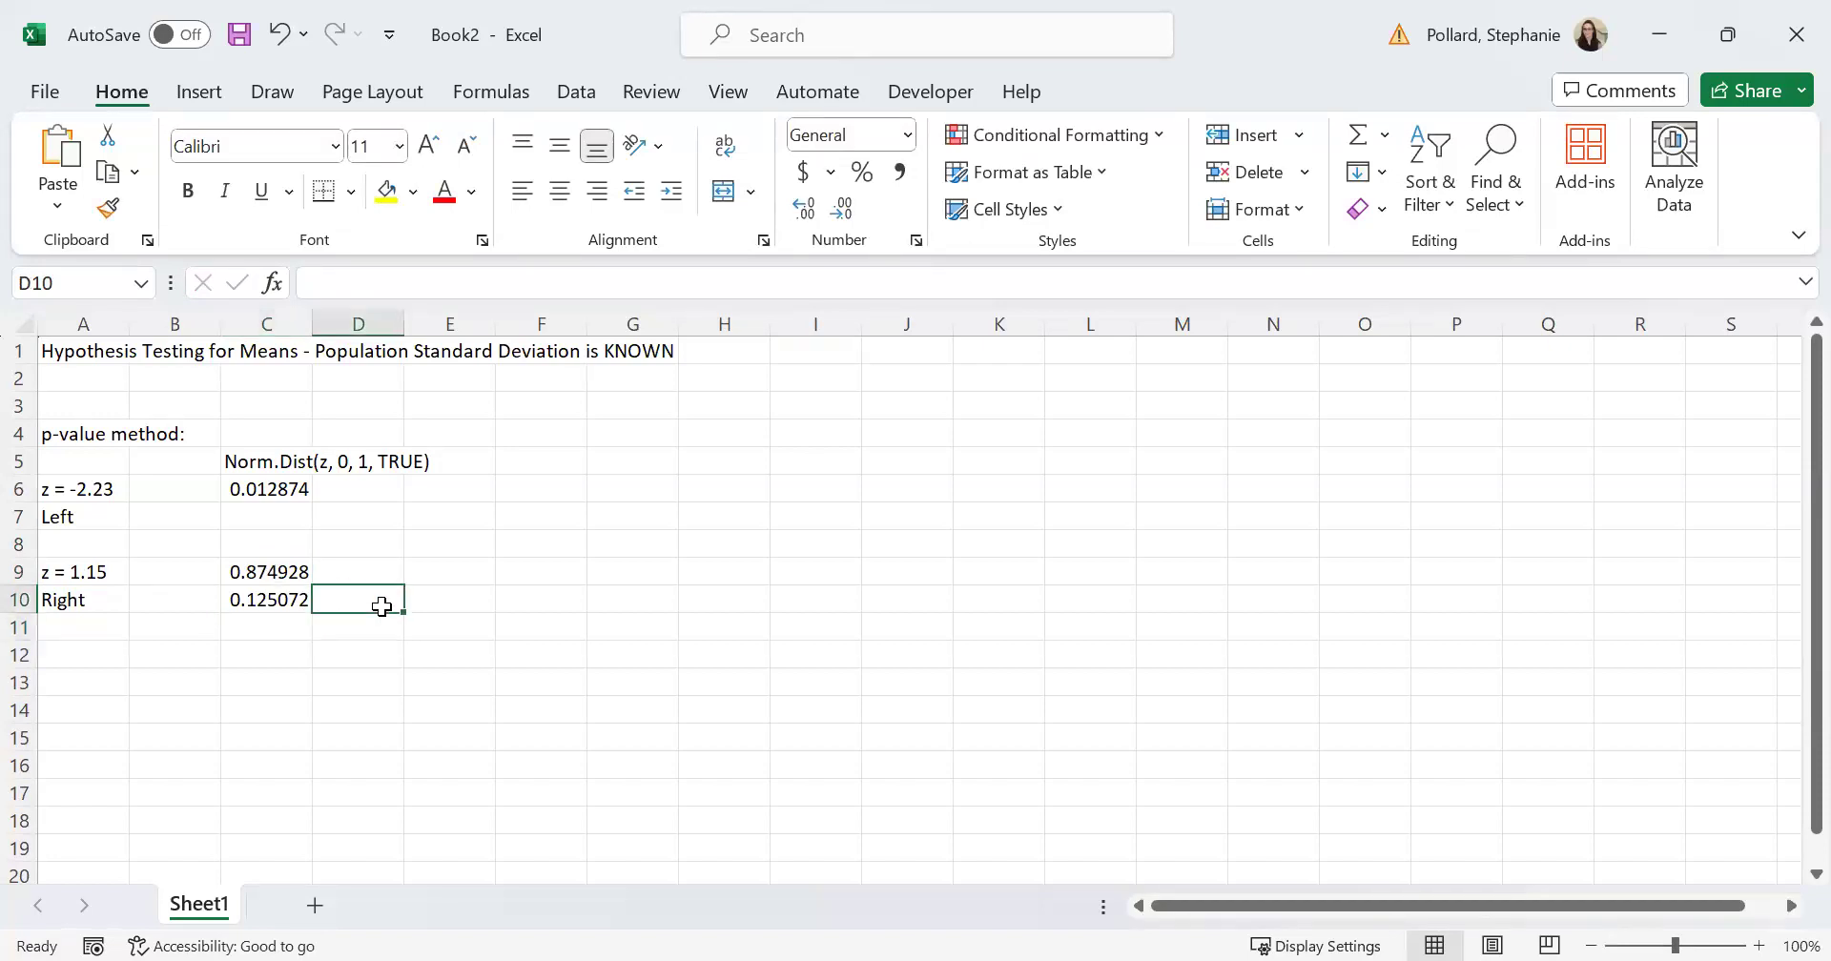
{"action": "type", "text": "Subtract"}
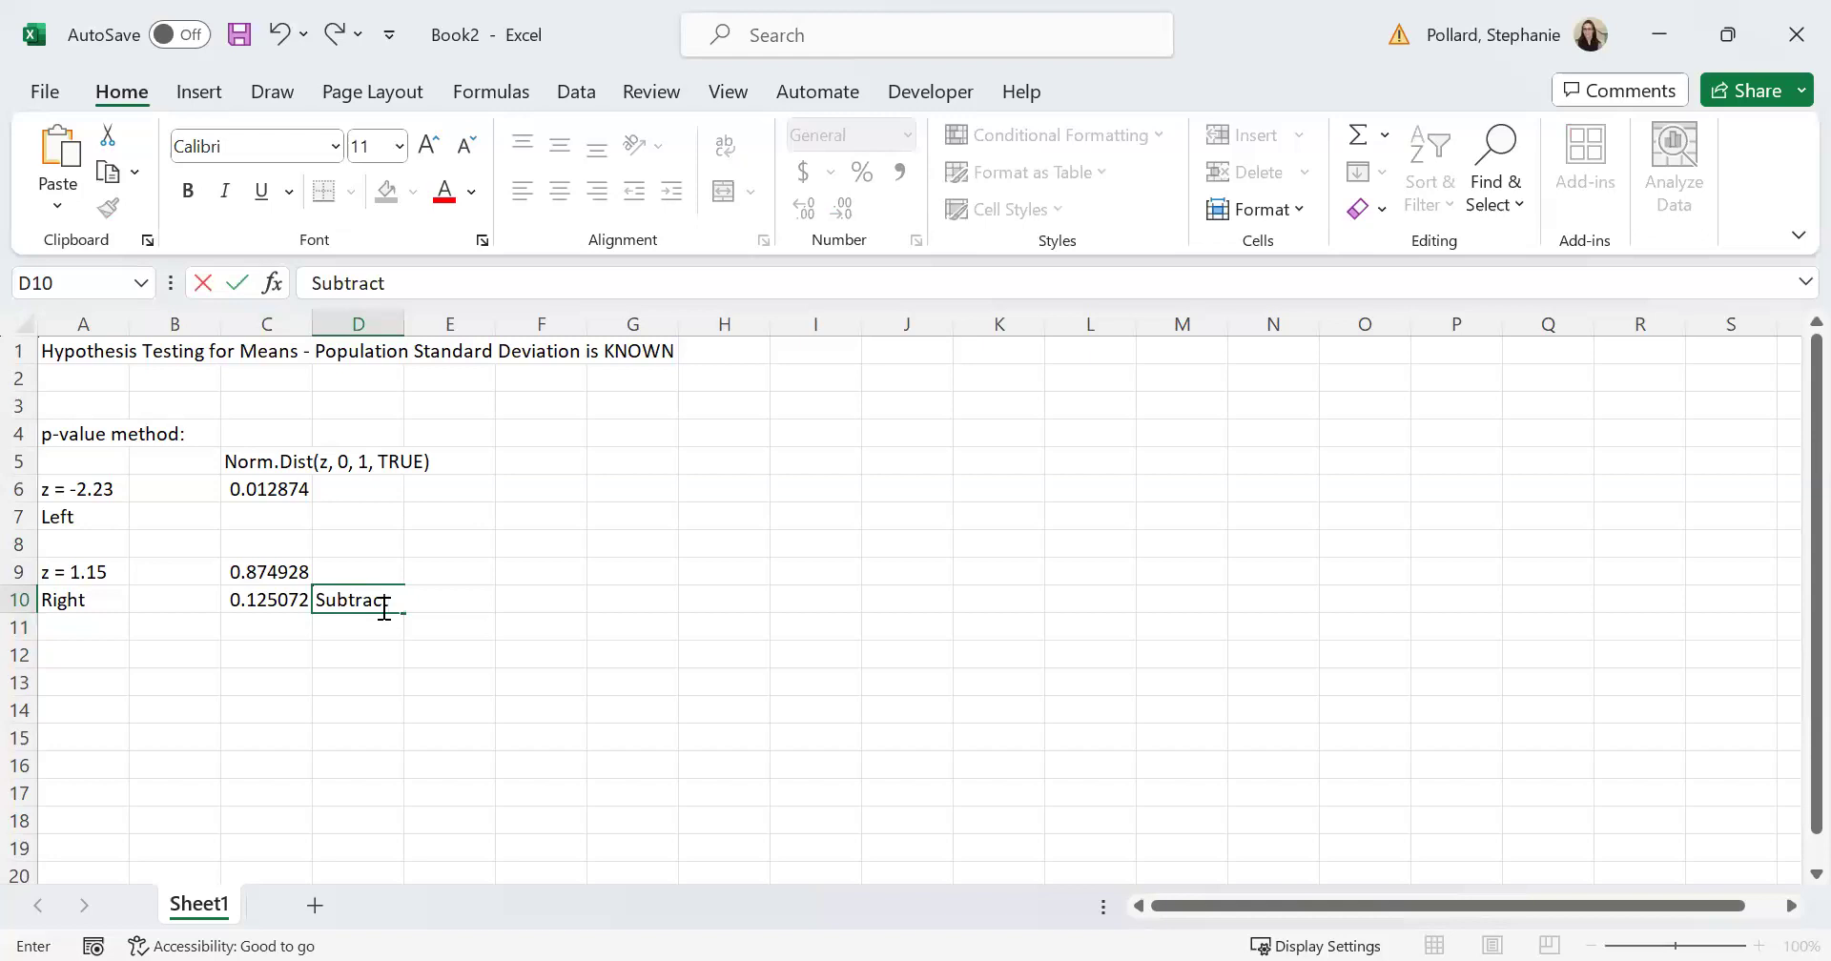
{"action": "type", "text": " our answer from Excel"}
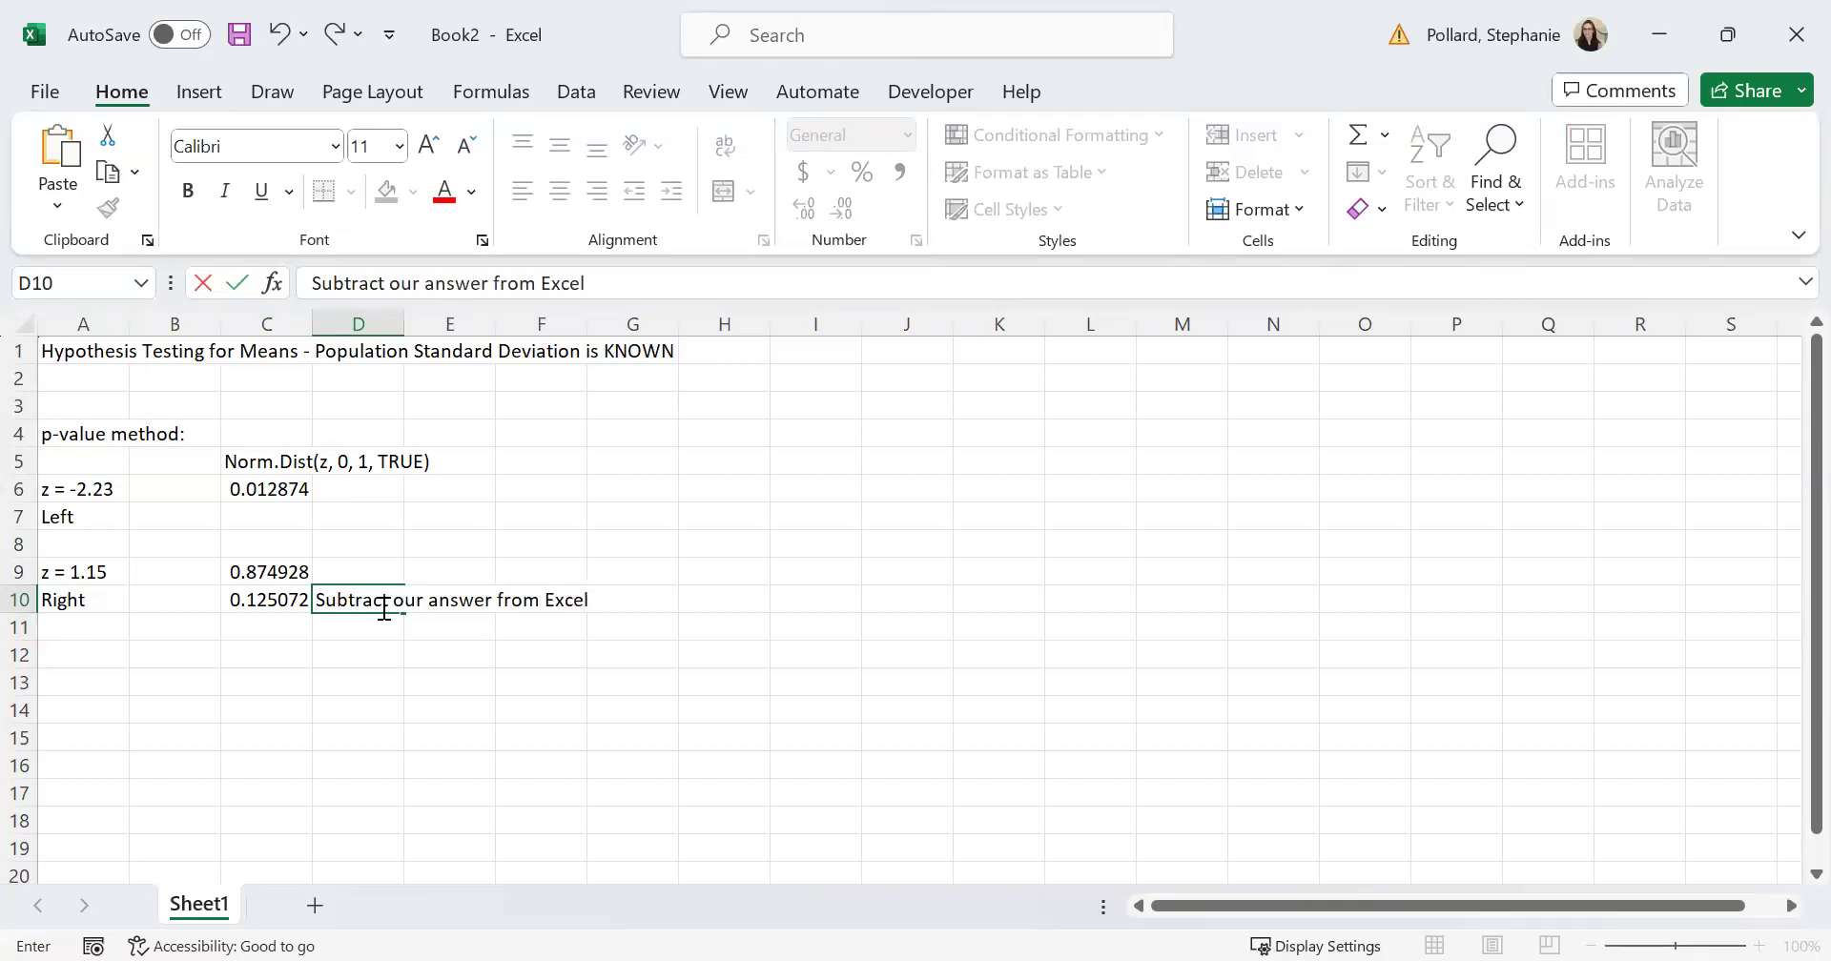
{"action": "type", "text": " with 1"}
- Enter "Two-tailed - Fin area in one tail and then multiply it by 2" in cell A13
{"action": "left_click", "coordinate": [86, 682]}
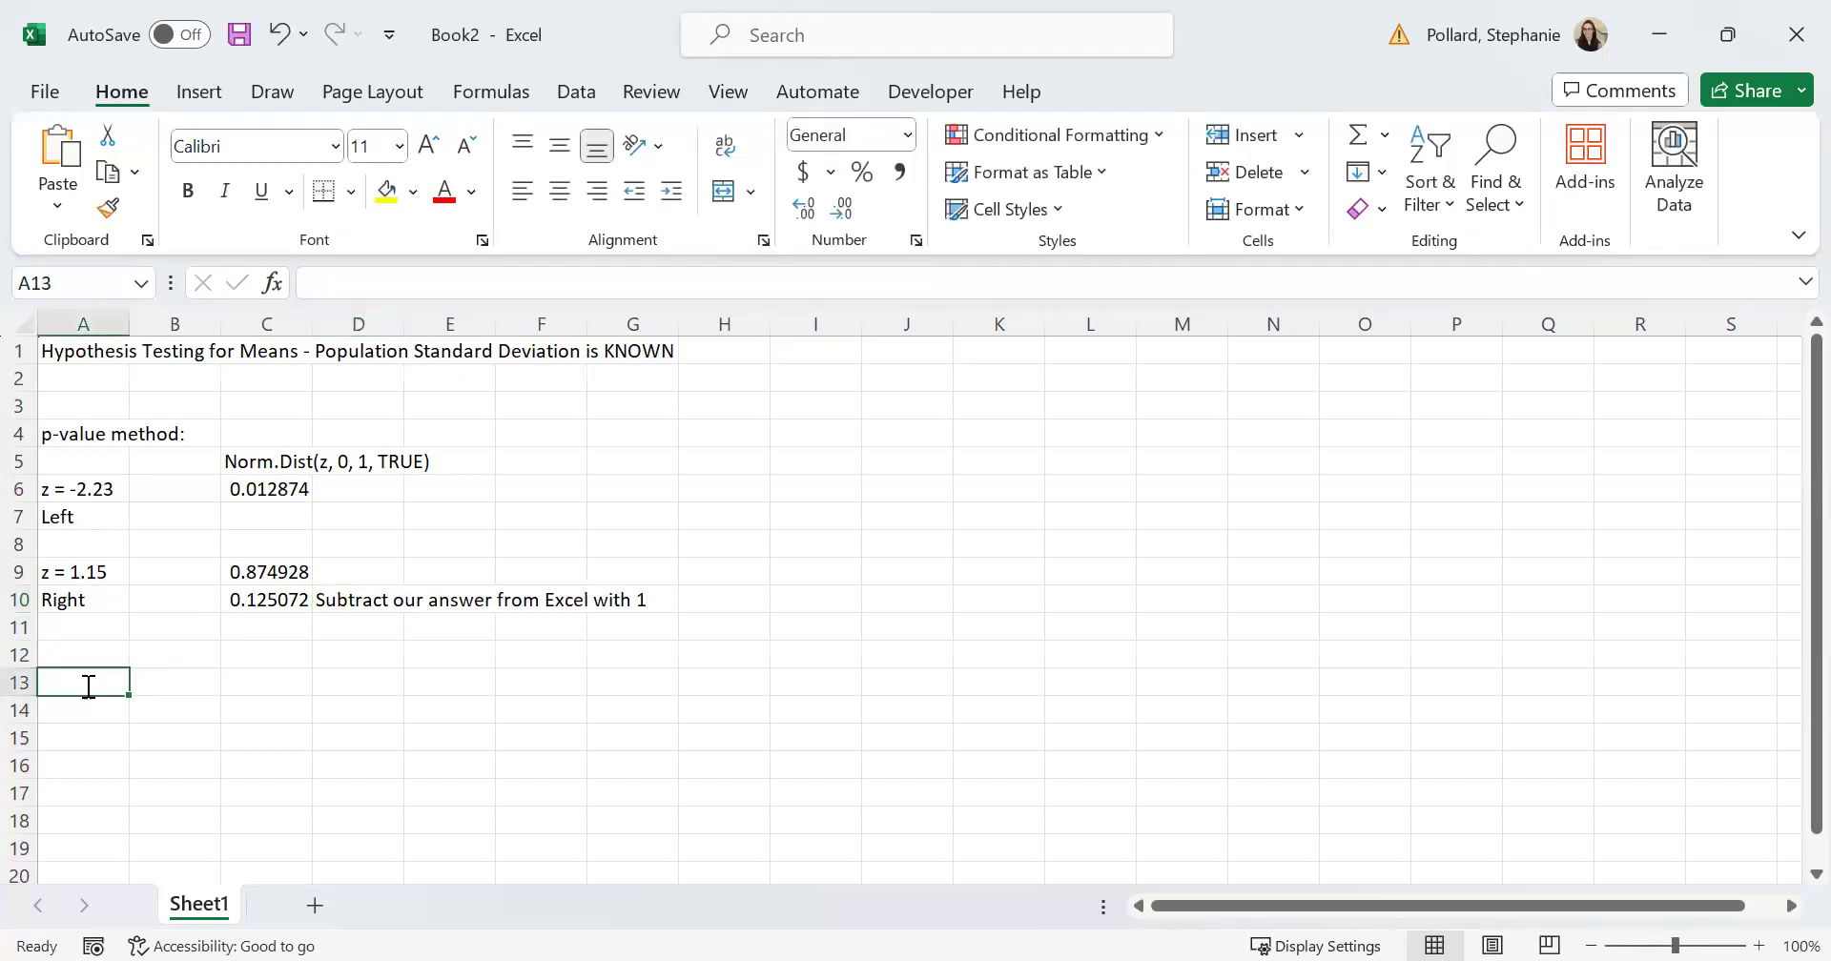
{"action": "type", "text": "Two-tailed"}
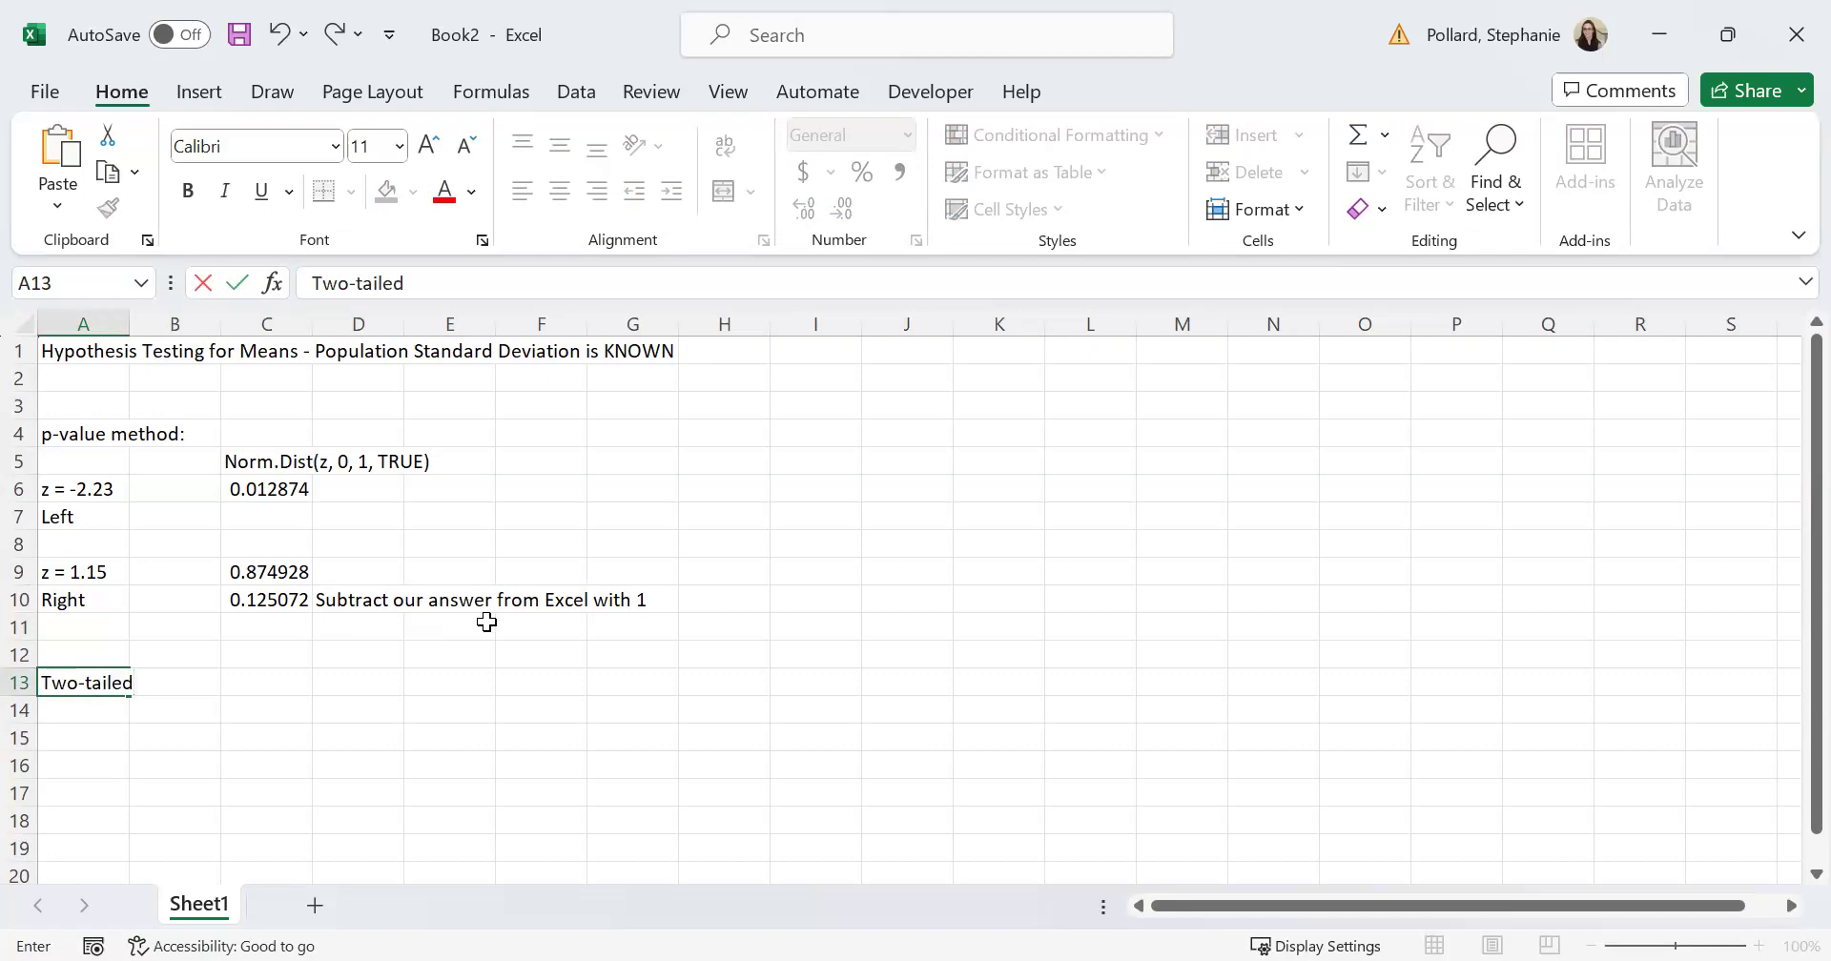
{"action": "type", "text": " - Fin area in one ta"}
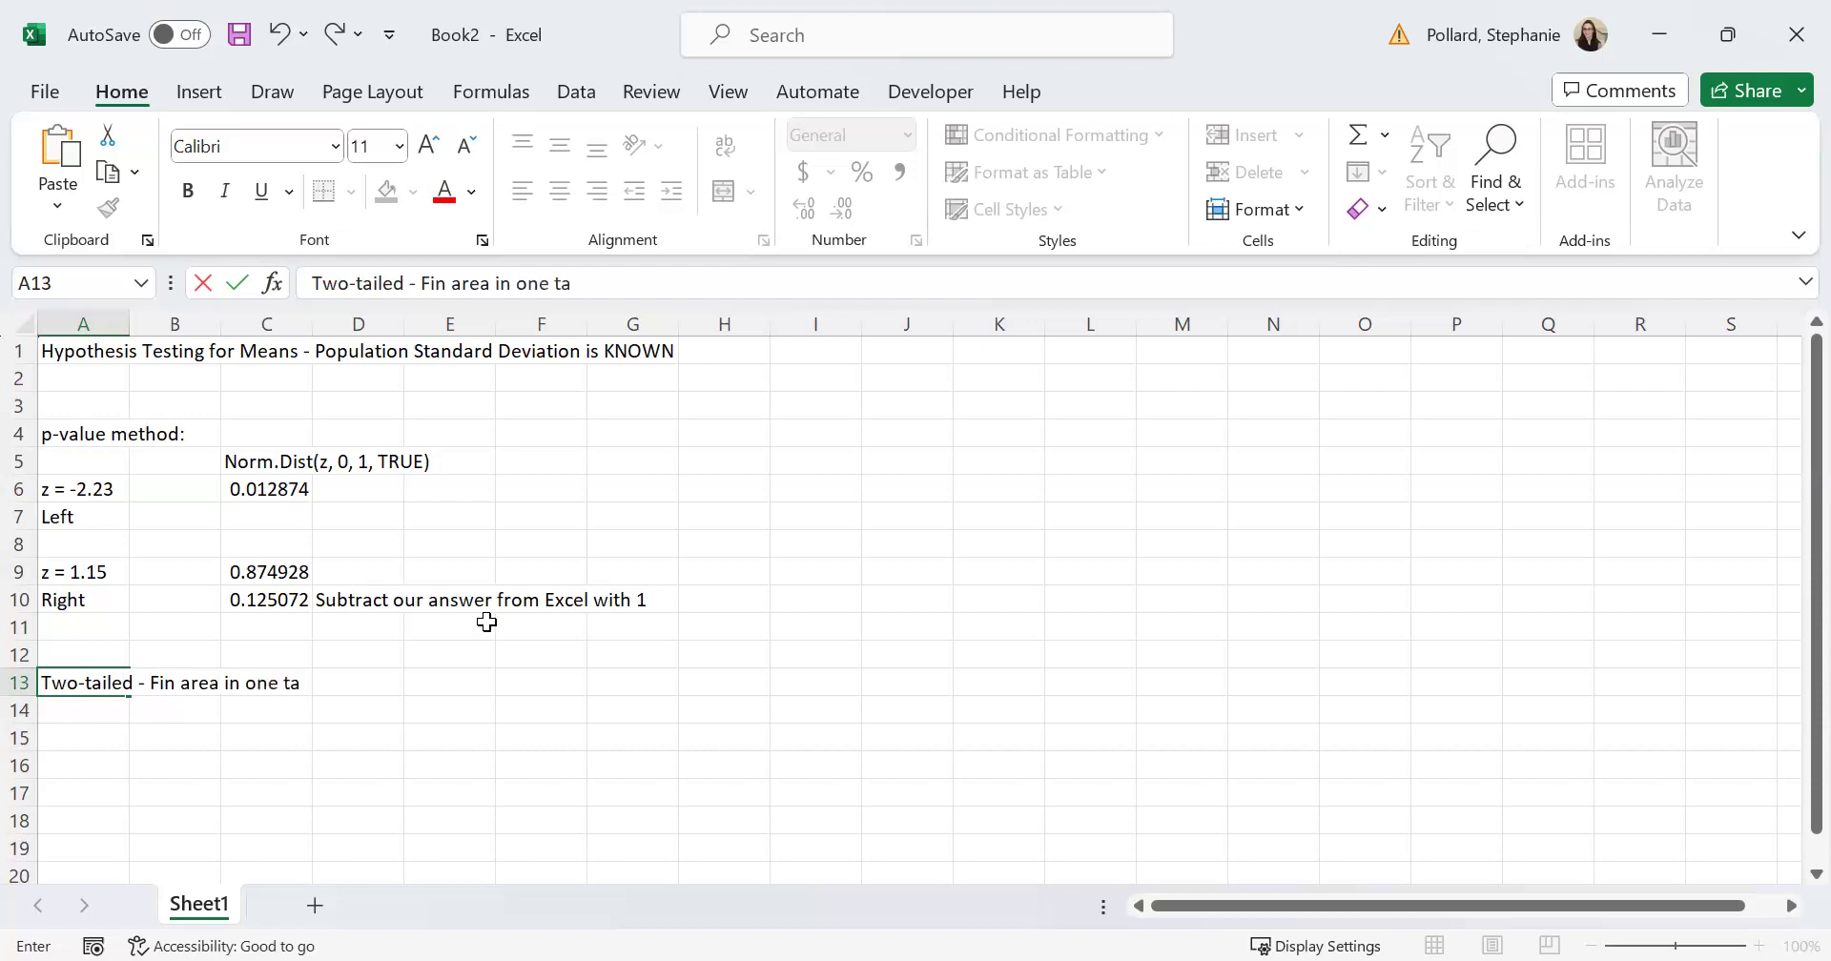
{"action": "type", "text": "il and then nul"}
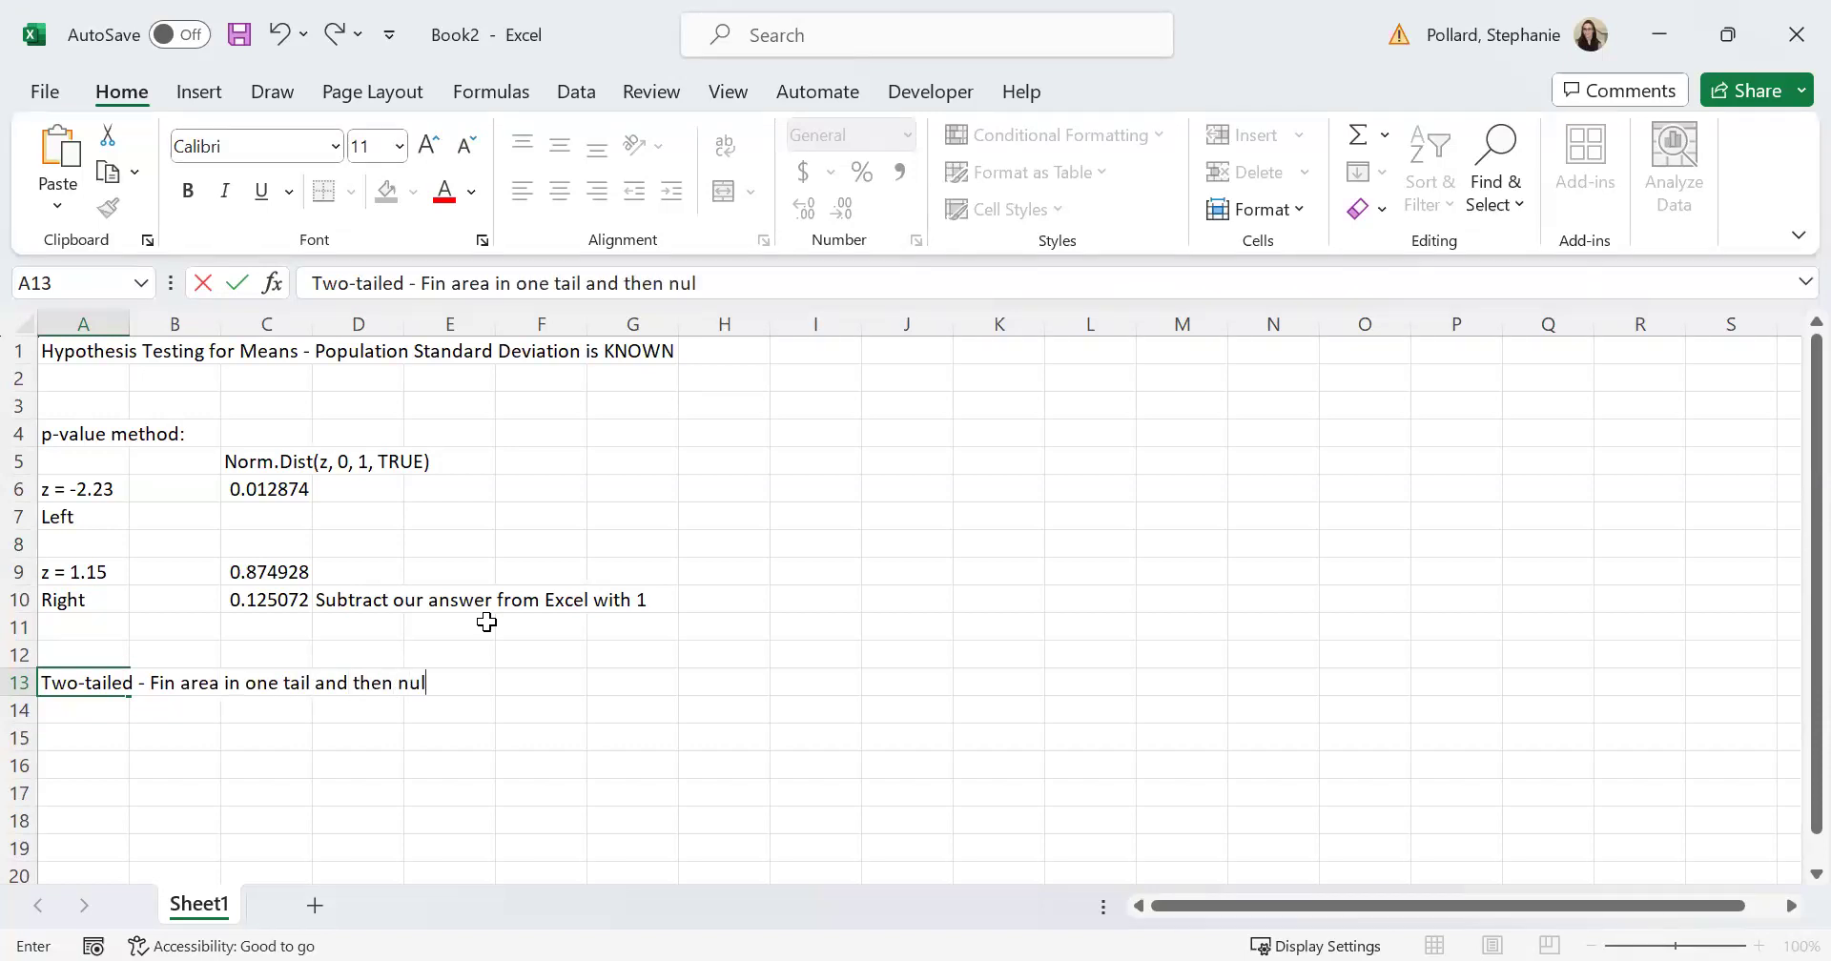
{"action": "key", "text": "BackSpace"}
{"action": "key", "text": "BackSpace"}
{"action": "key", "text": "BackSpace"}
{"action": "type", "text": "multiply it by 2"}
{"action": "key", "text": "Return"}
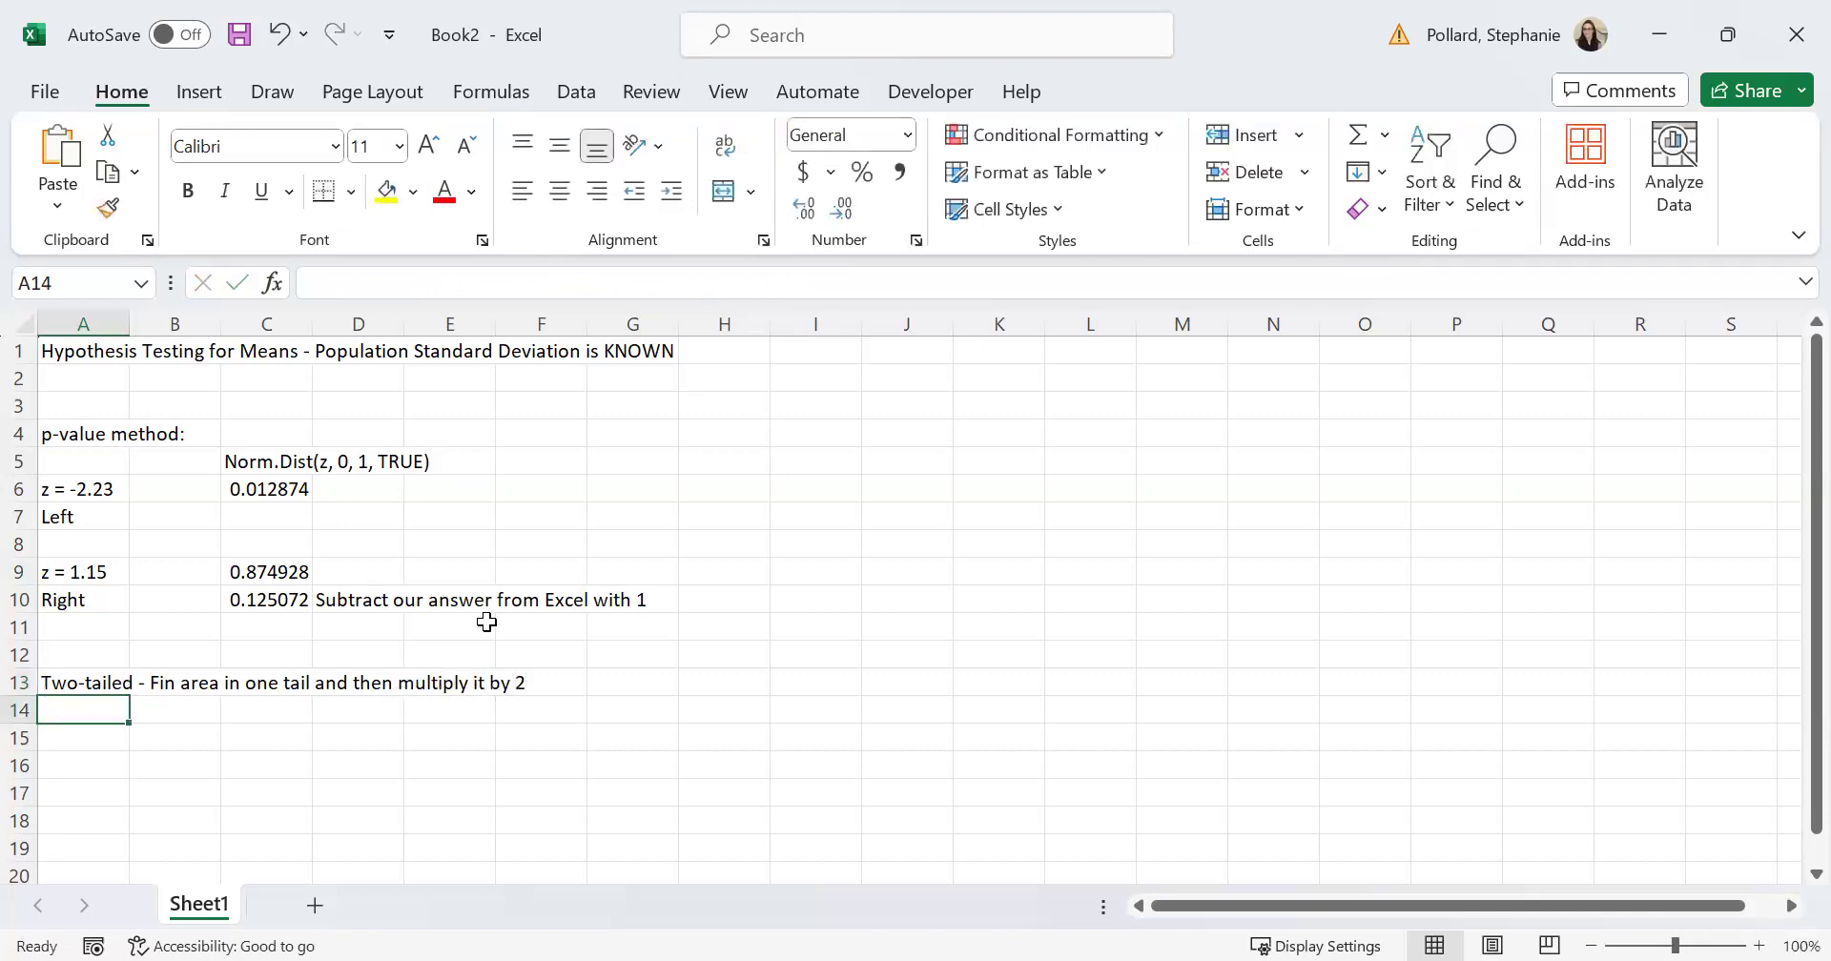
- Enter "z=3.35" in cell A14 and correct the misspelled word in the A13 two-tailed note to "Find"
{"action": "type", "text": "z="}
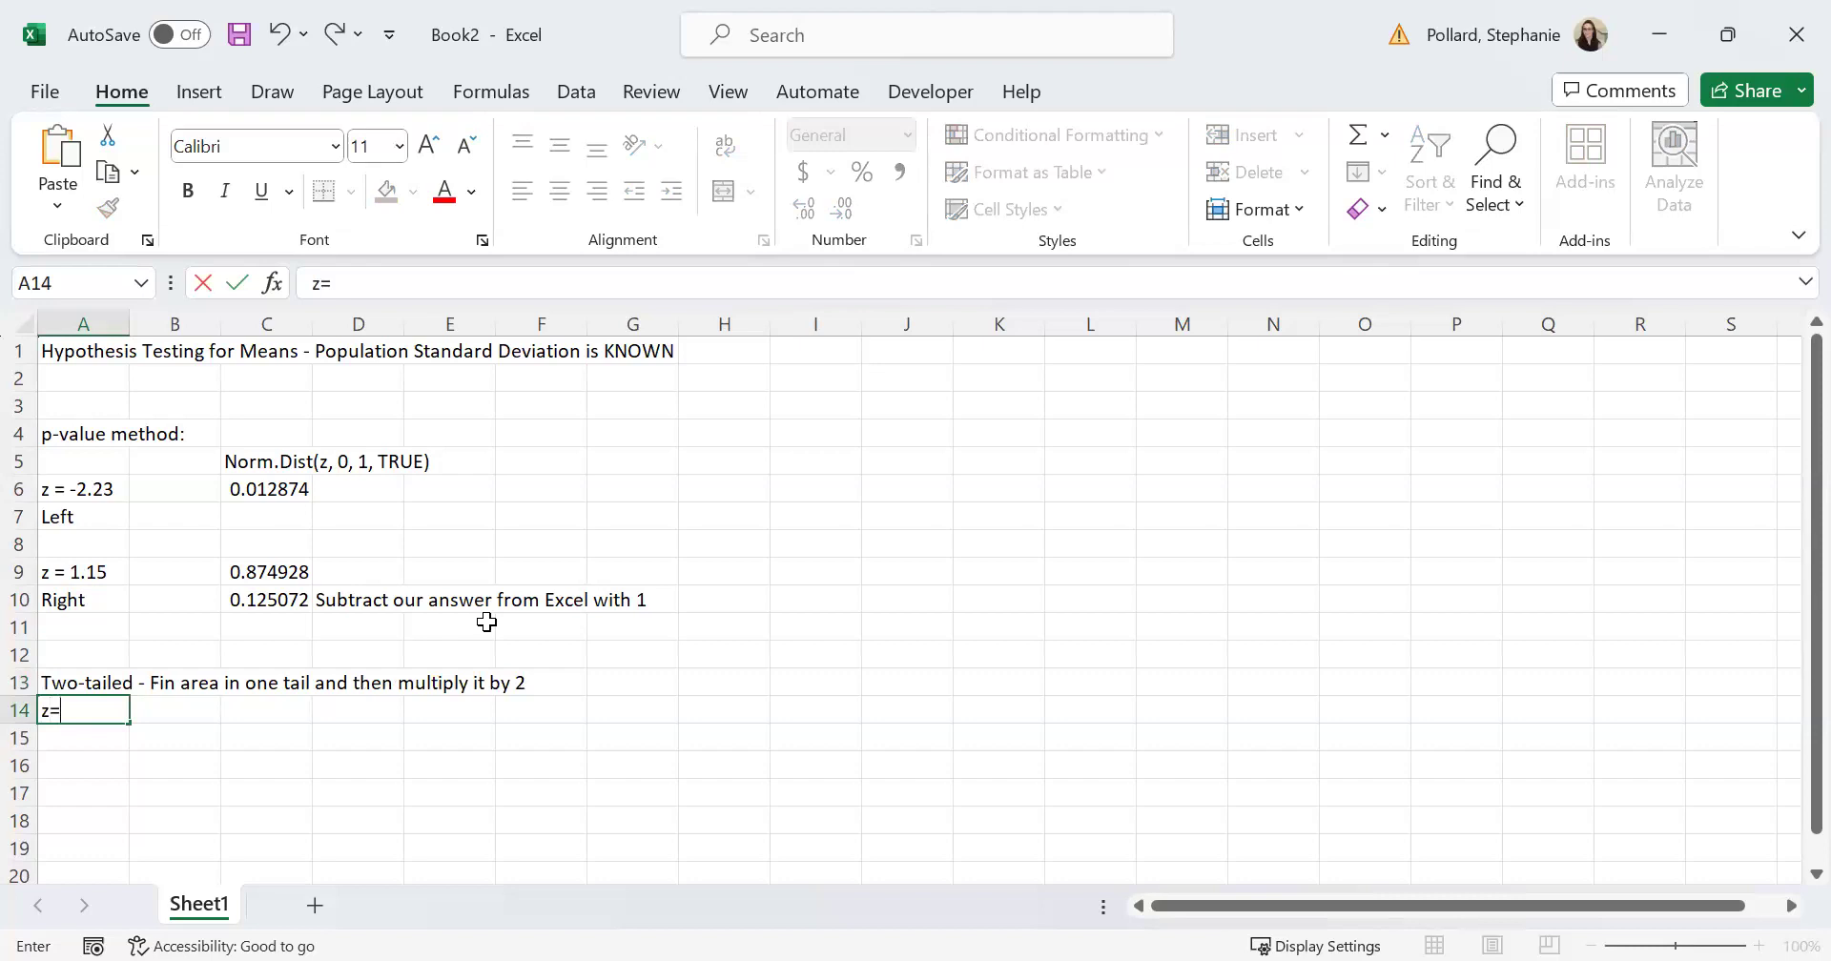
{"action": "type", "text": "3.35"}
{"action": "left_click", "coordinate": [124, 685]}
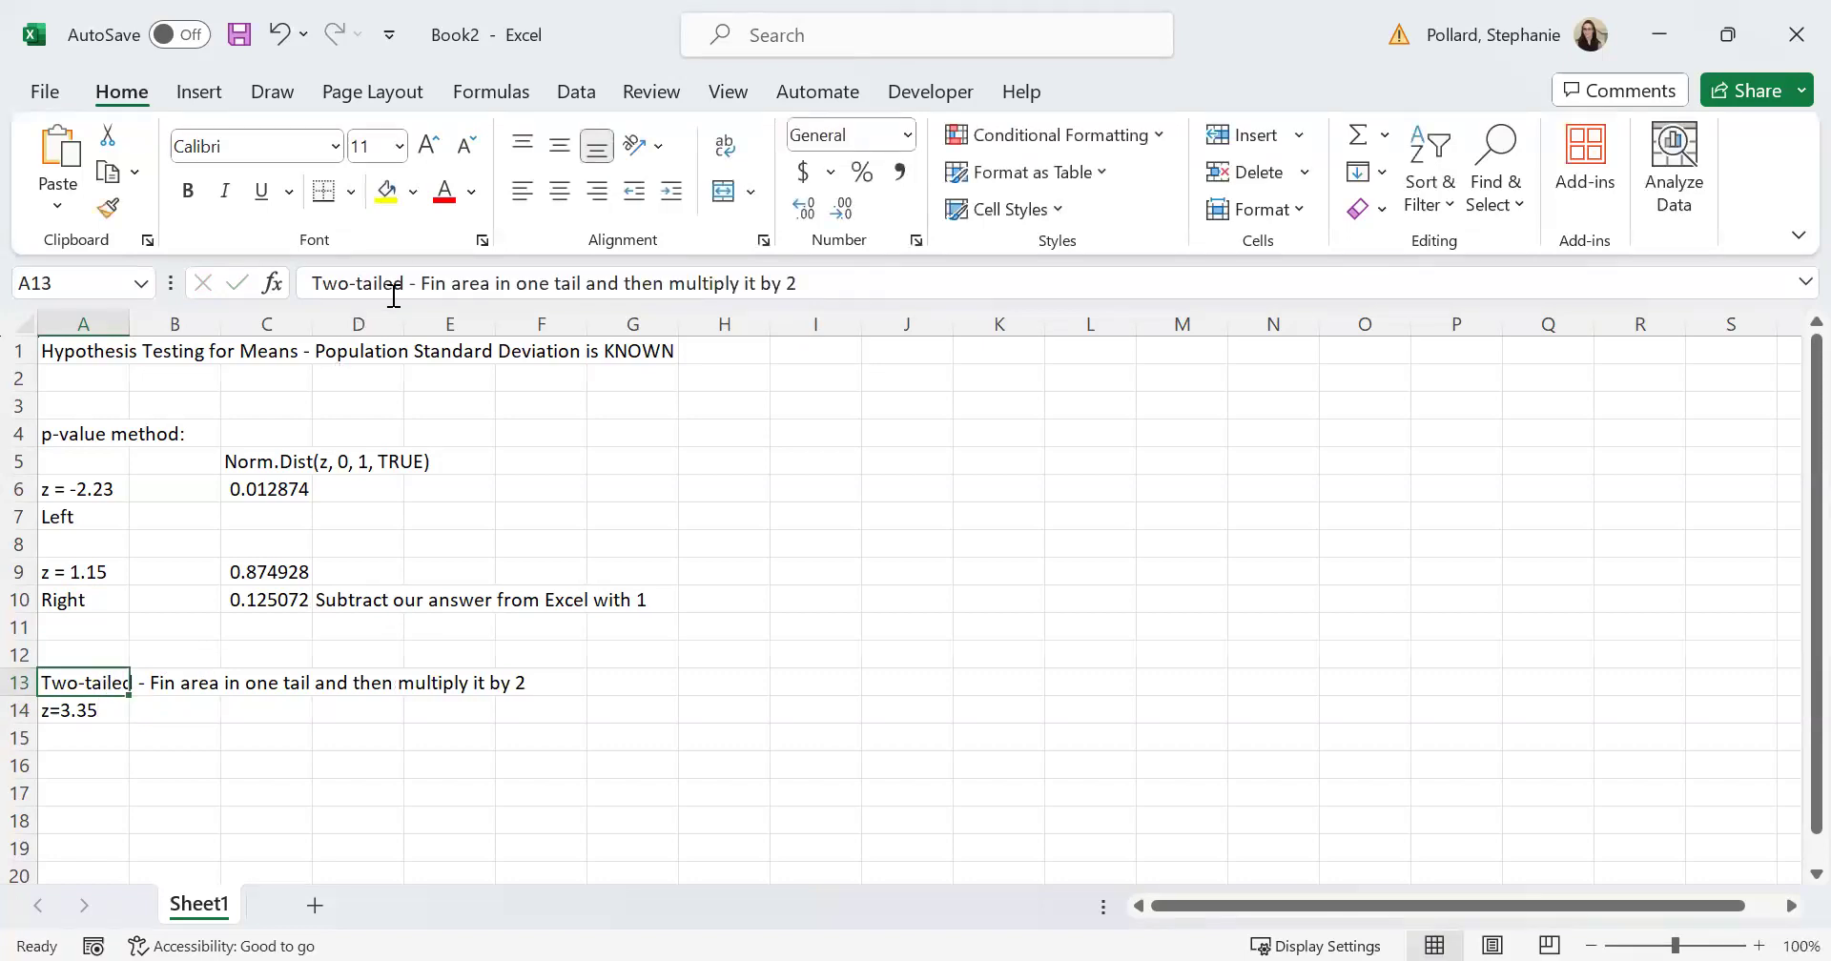
{"action": "left_click", "coordinate": [445, 280]}
{"action": "type", "text": "d"}
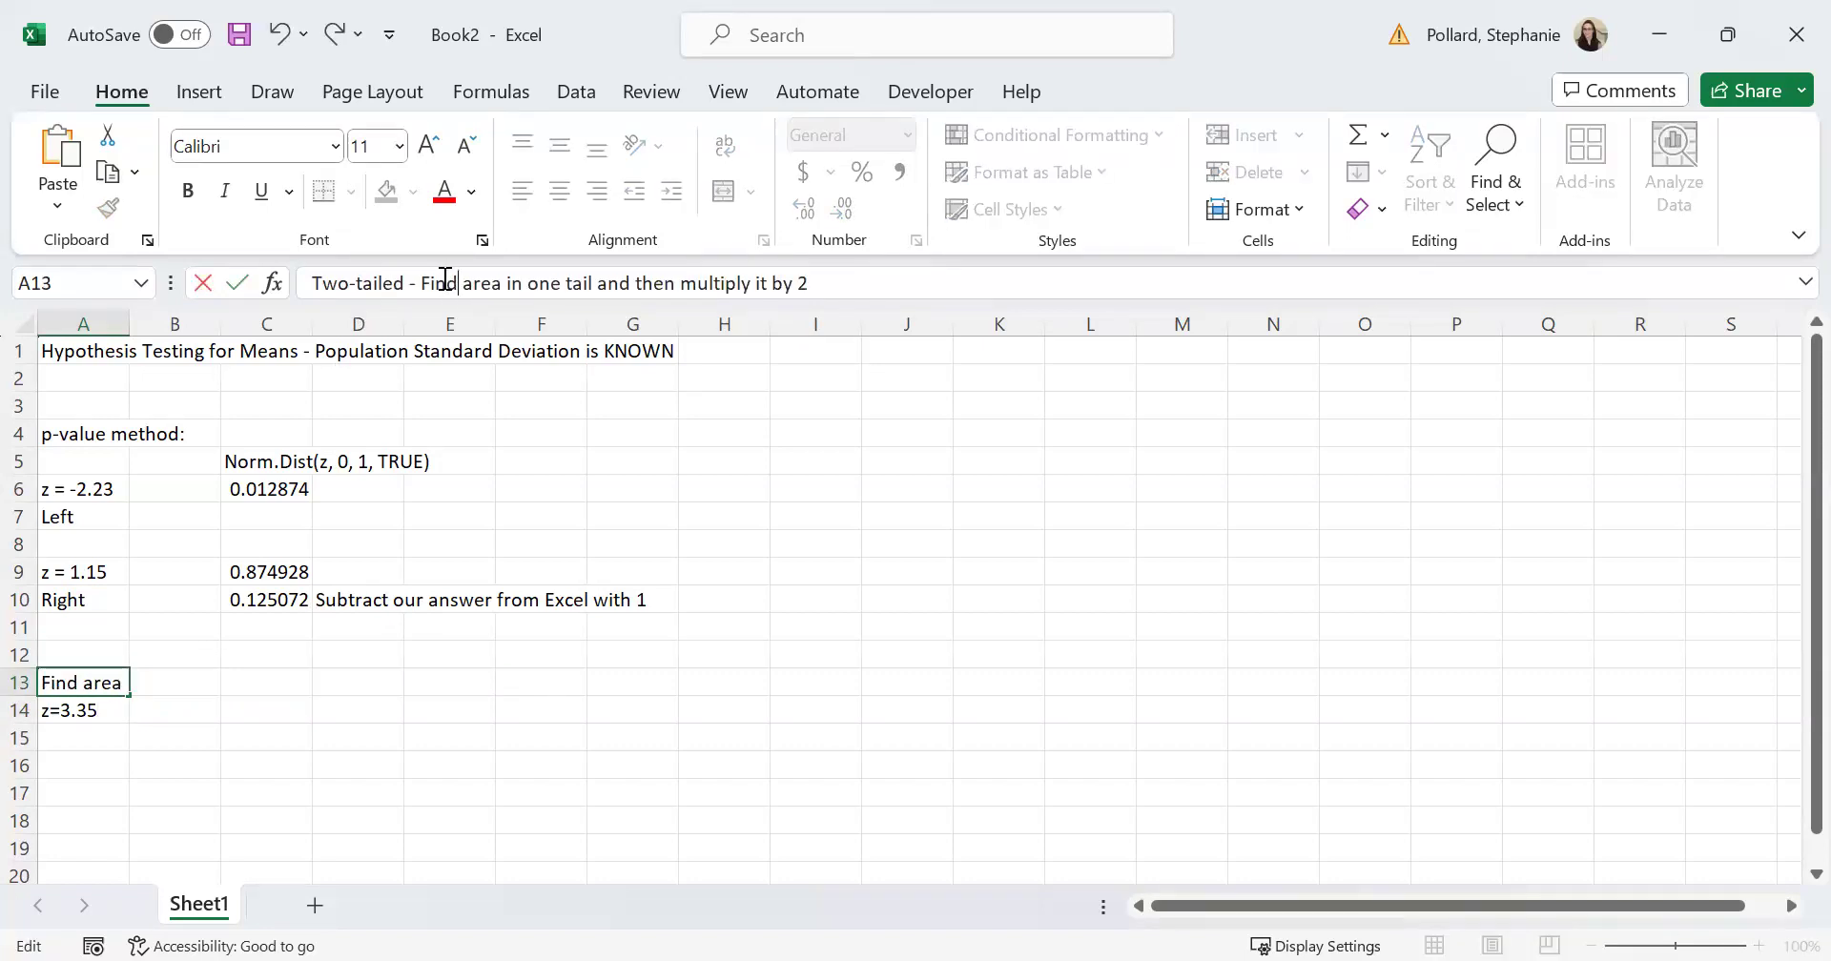
- Enter the negative test statistic "z=-3.35" in cell A15, below the positive one
{"action": "left_click", "coordinate": [93, 737]}
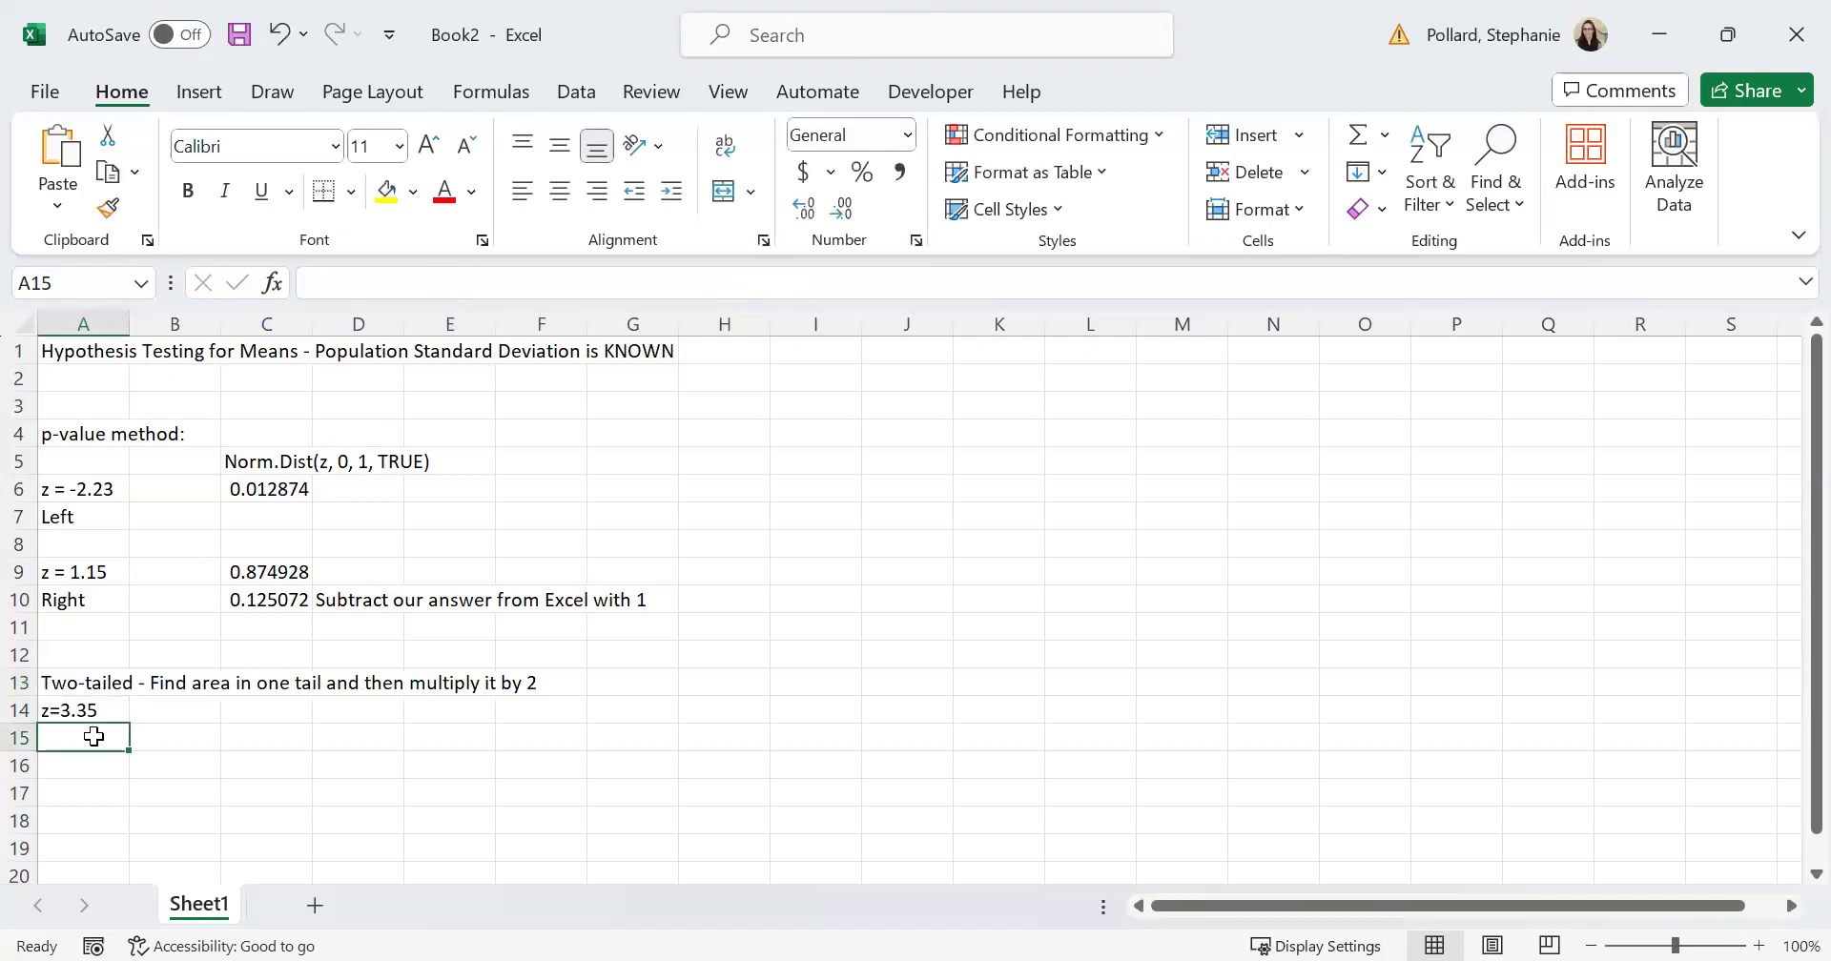
{"action": "type", "text": "z=-"}
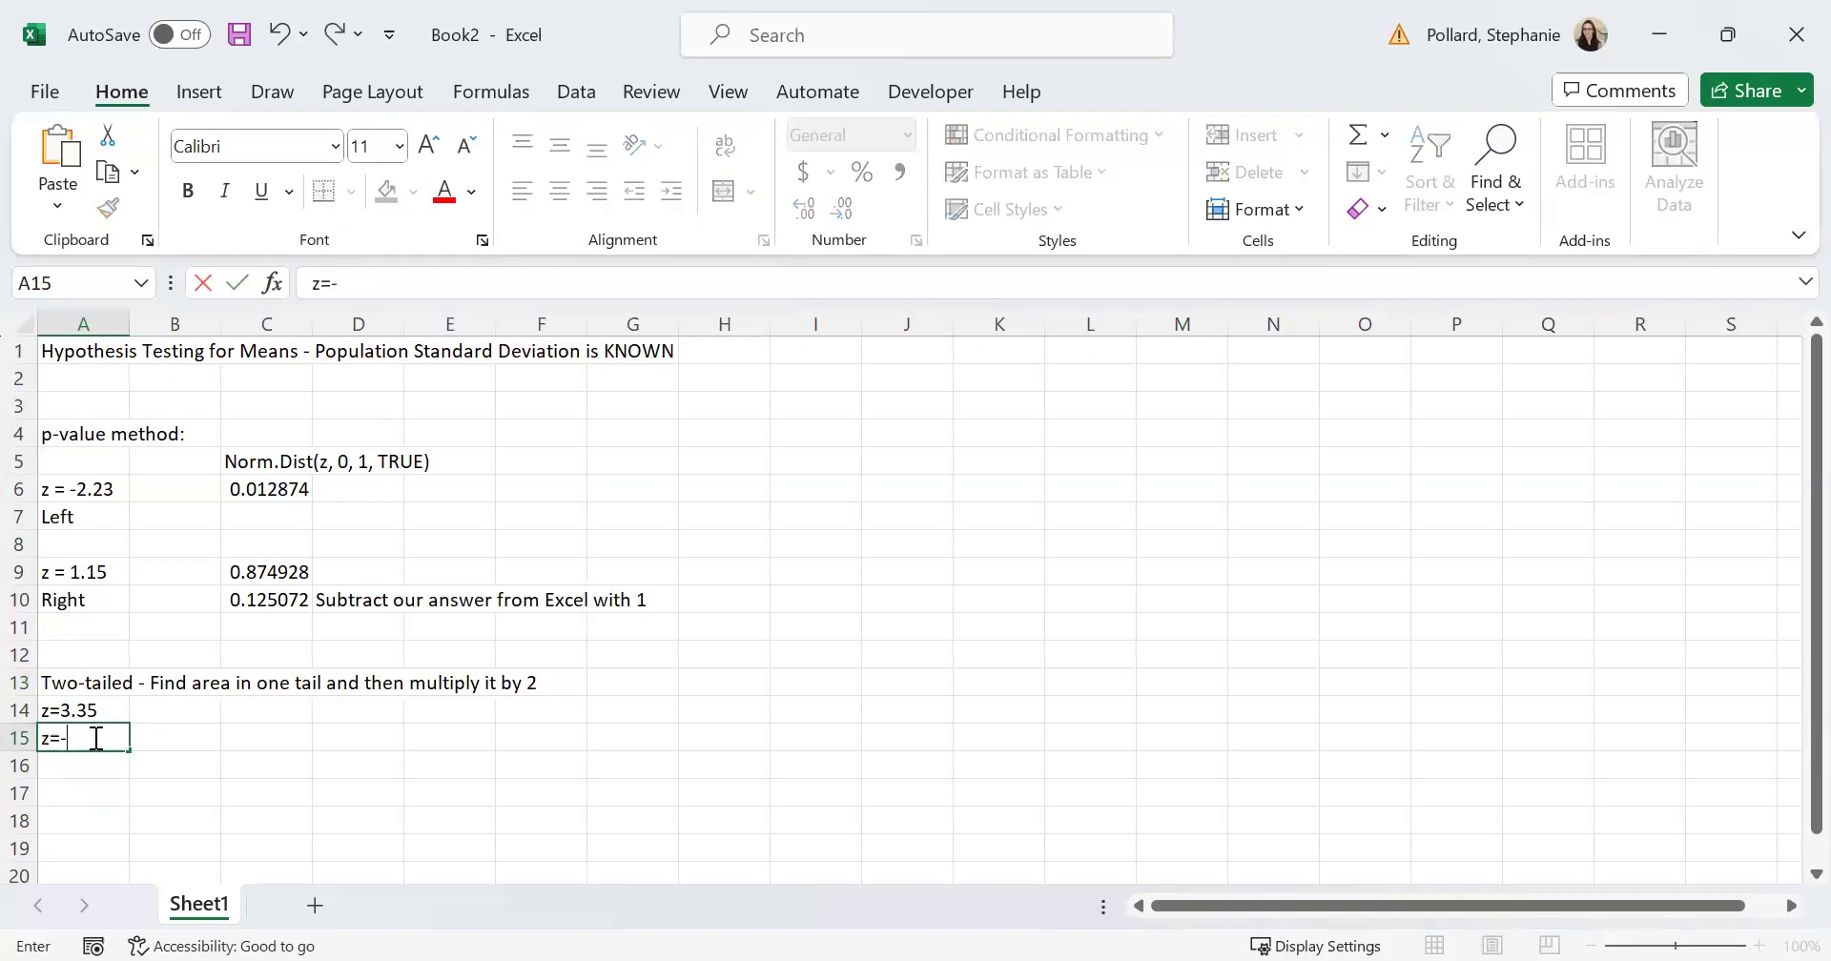
{"action": "type", "text": "3.35"}
{"action": "left_click", "coordinate": [173, 741]}
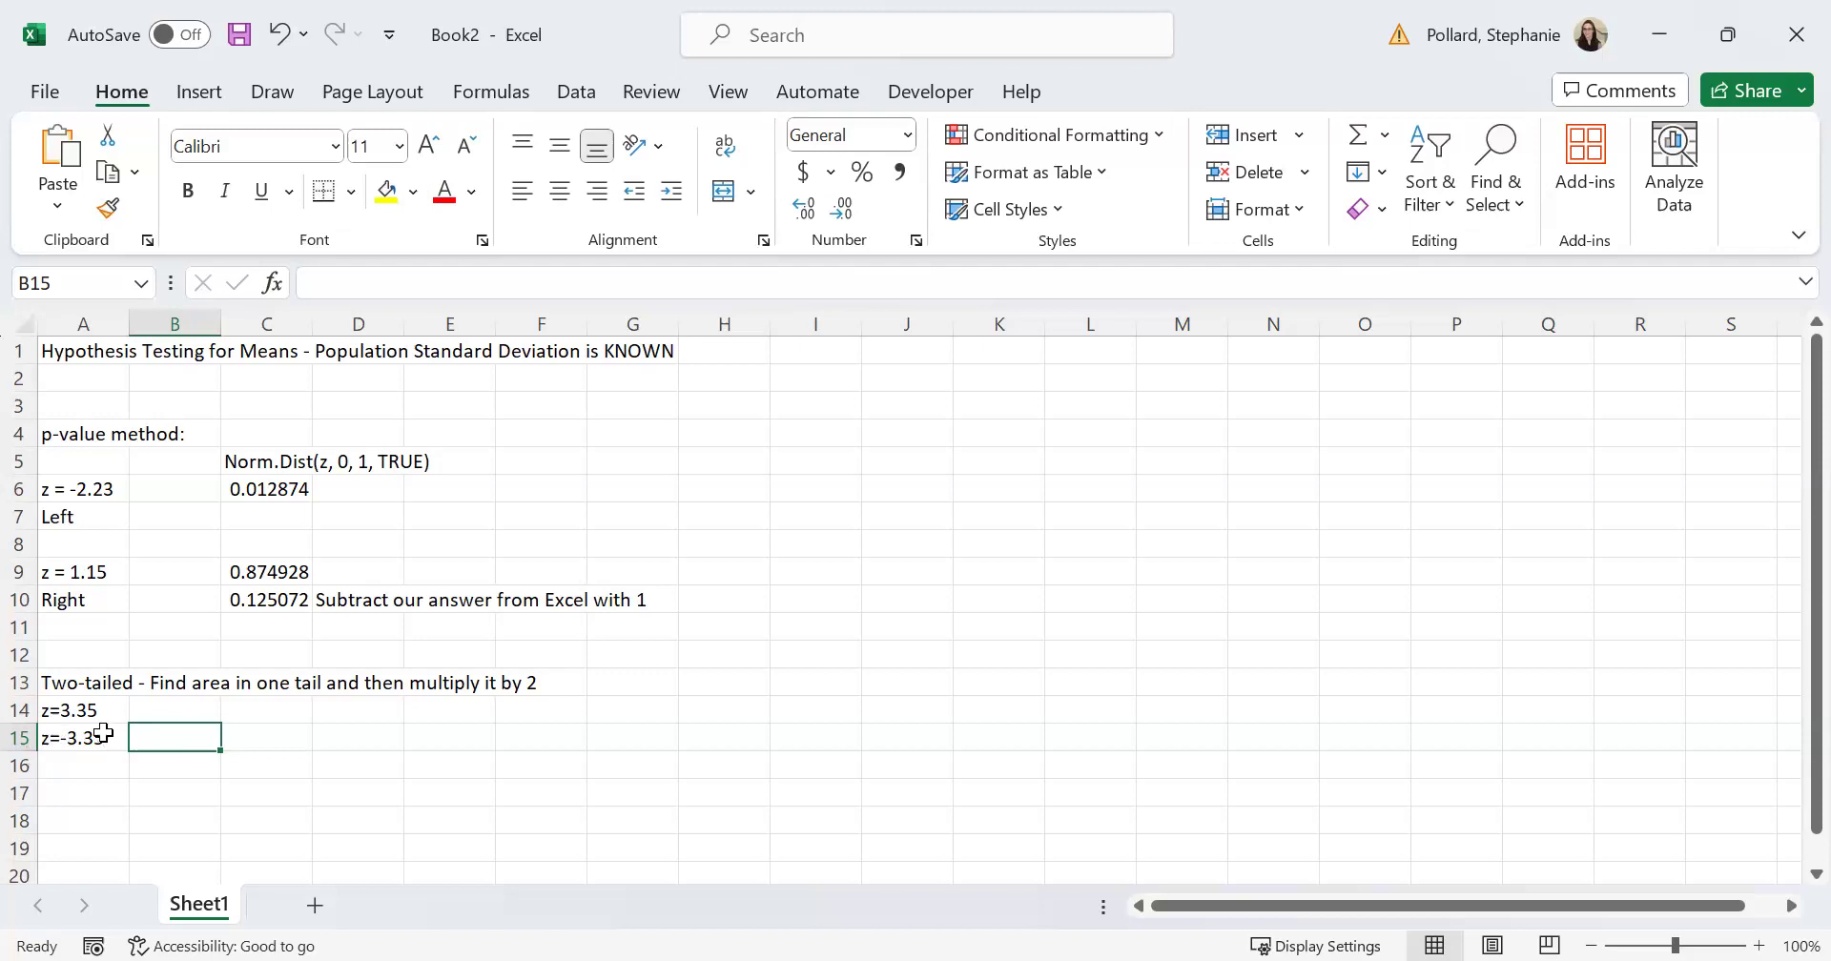
- Calculate the left-tail area for z = -3.35 in cell C15 with =NORM.DIST(-3.35,0,1,TRUE)
{"action": "left_click", "coordinate": [240, 733]}
{"action": "type", "text": "="}
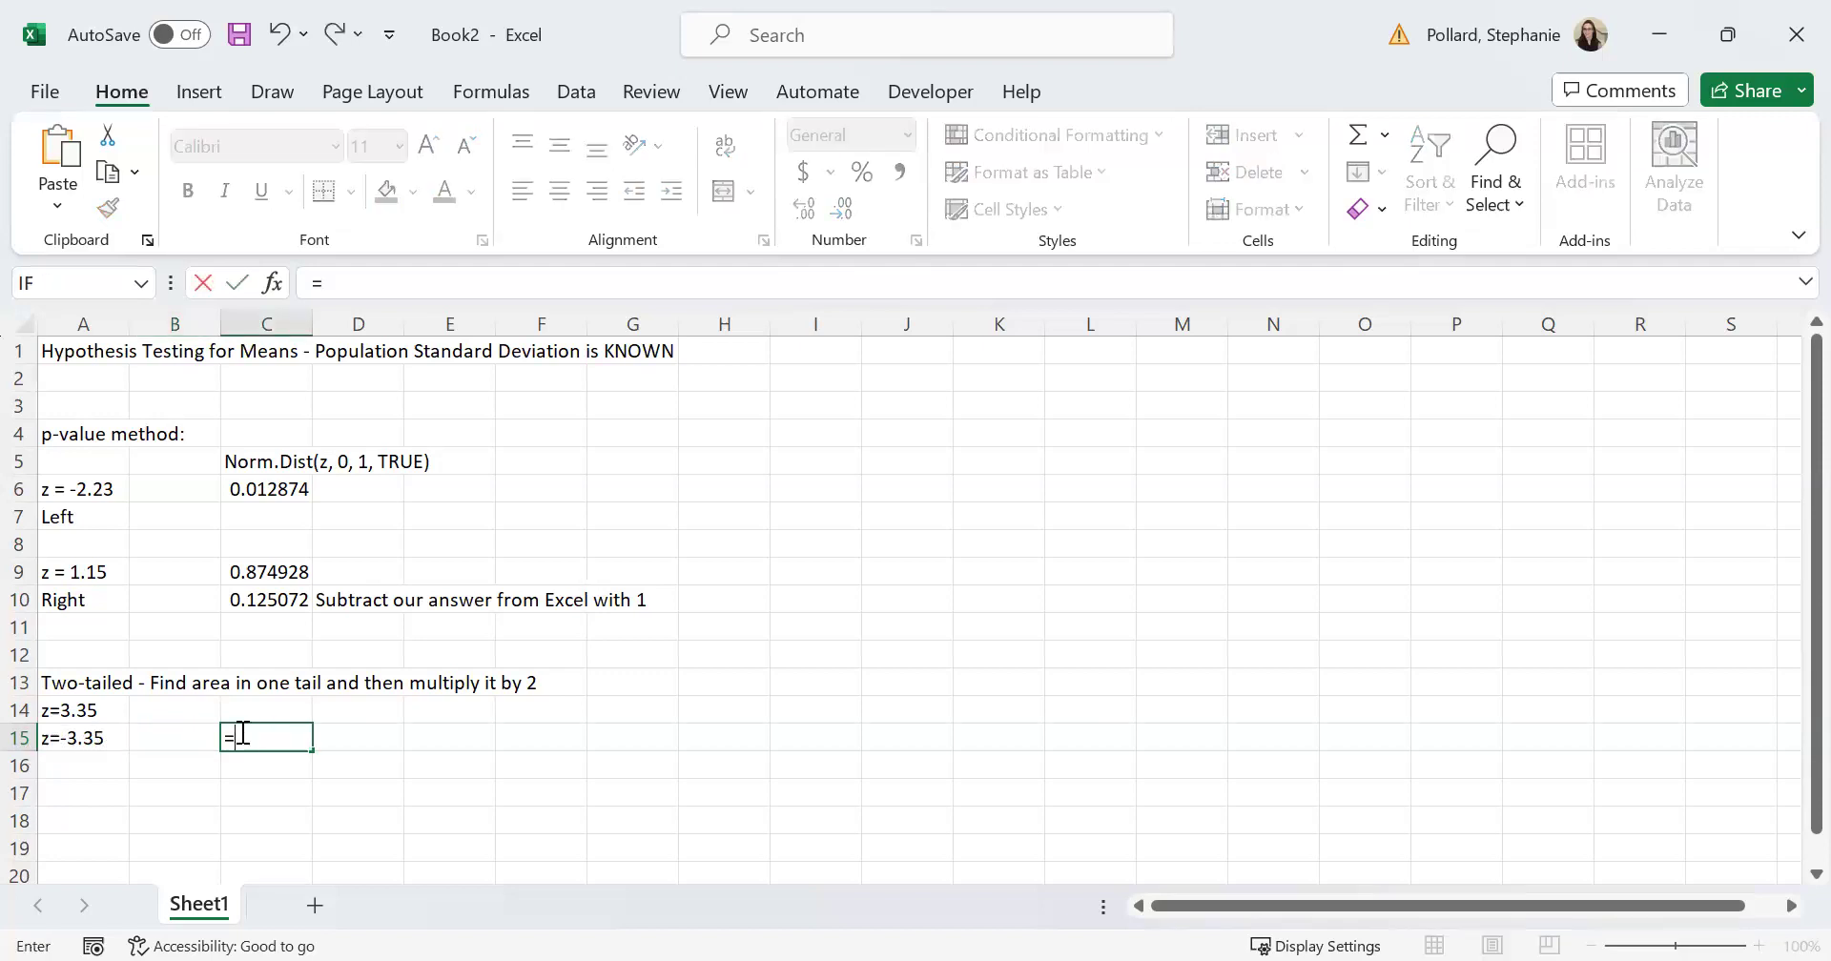
{"action": "type", "text": "norm"}
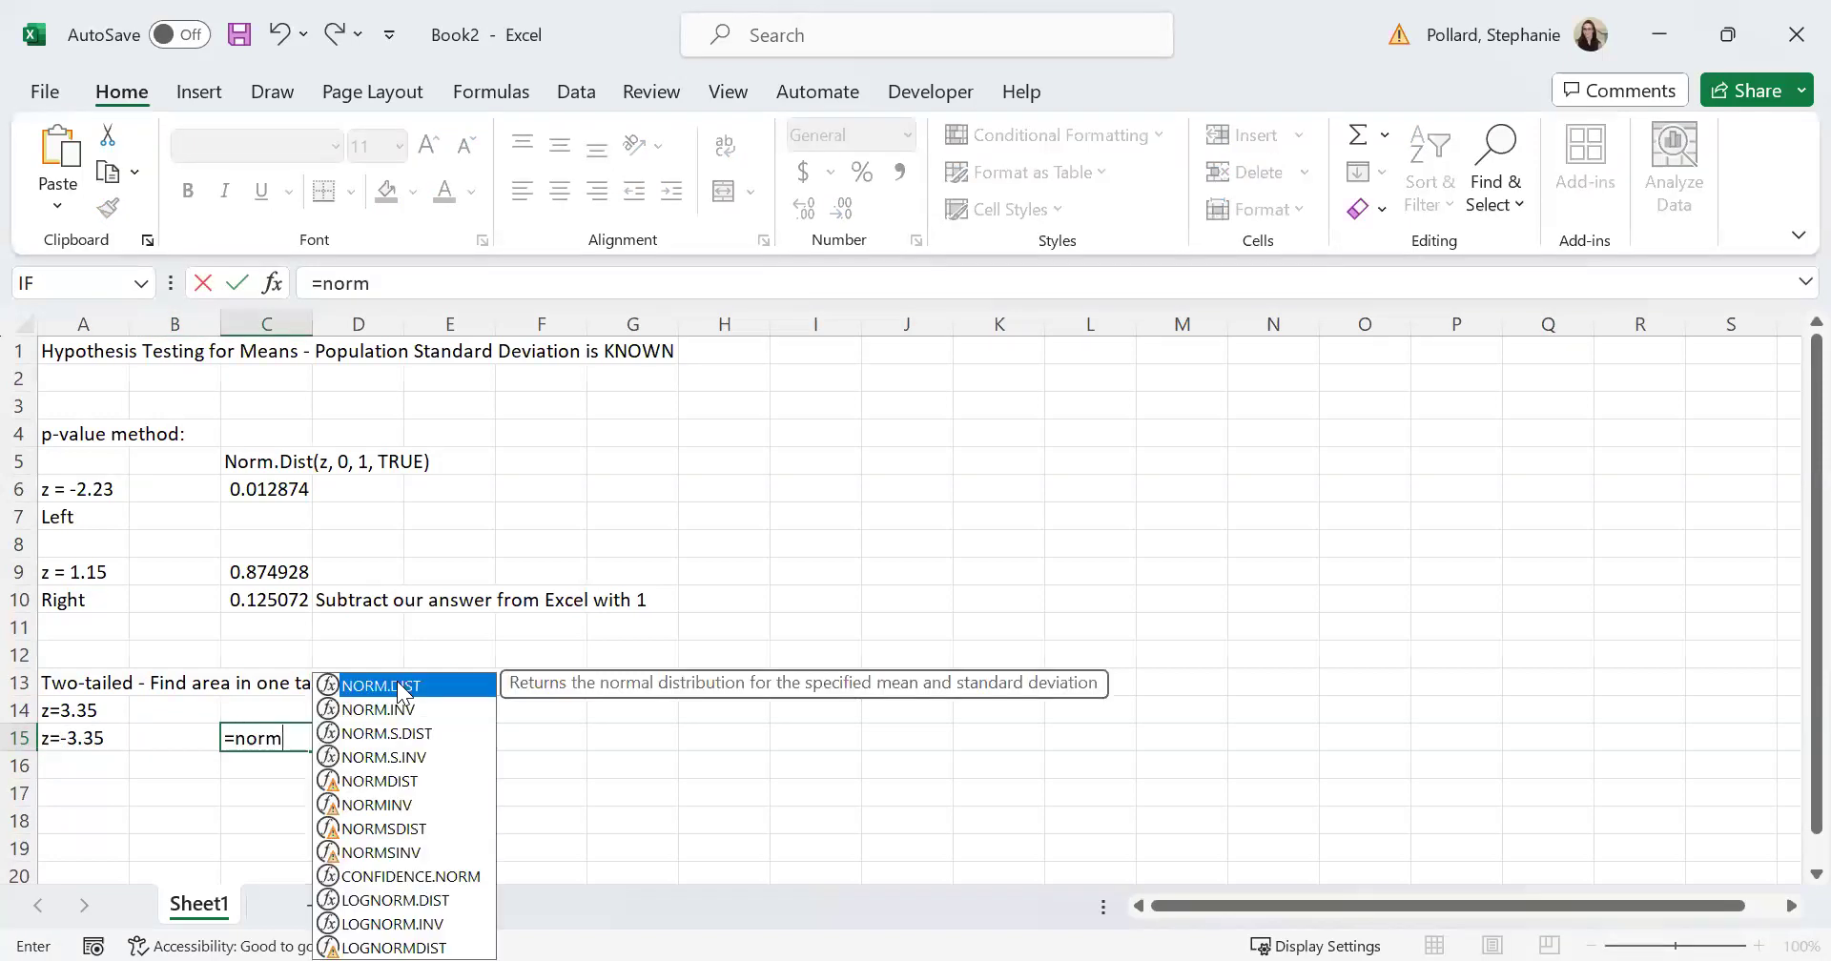
{"action": "key", "text": "Tab"}
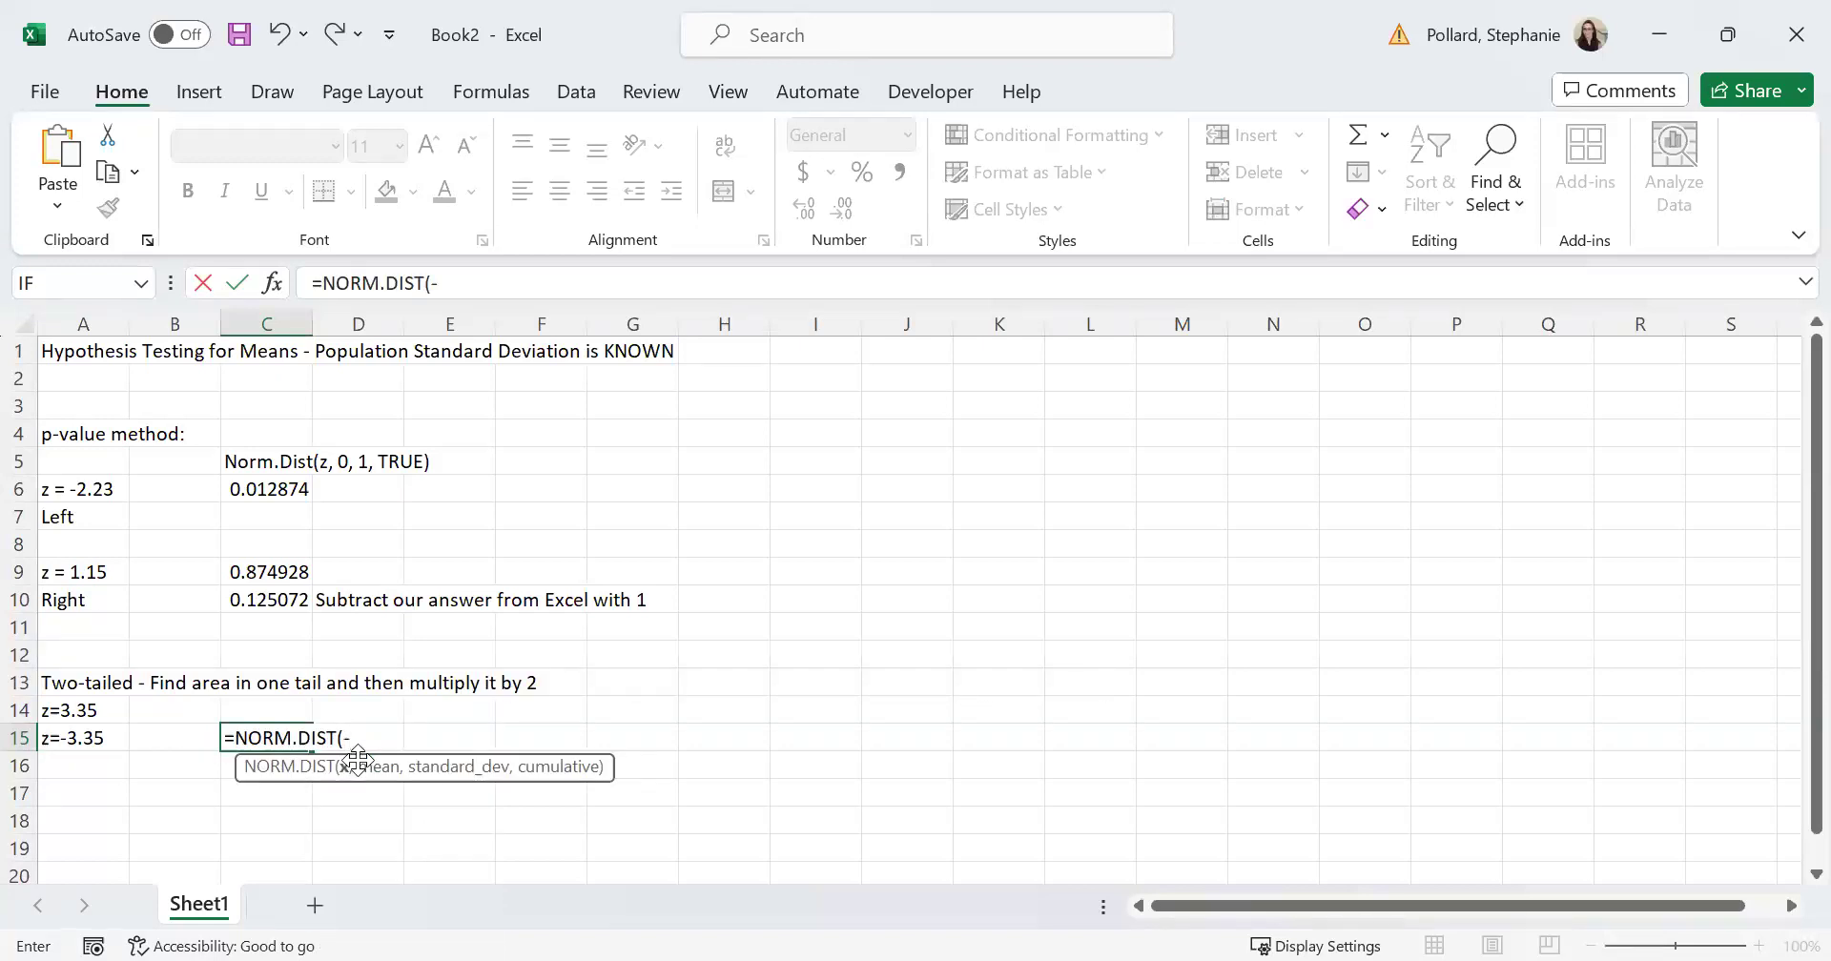
{"action": "type", "text": "-3.35,0,1"}
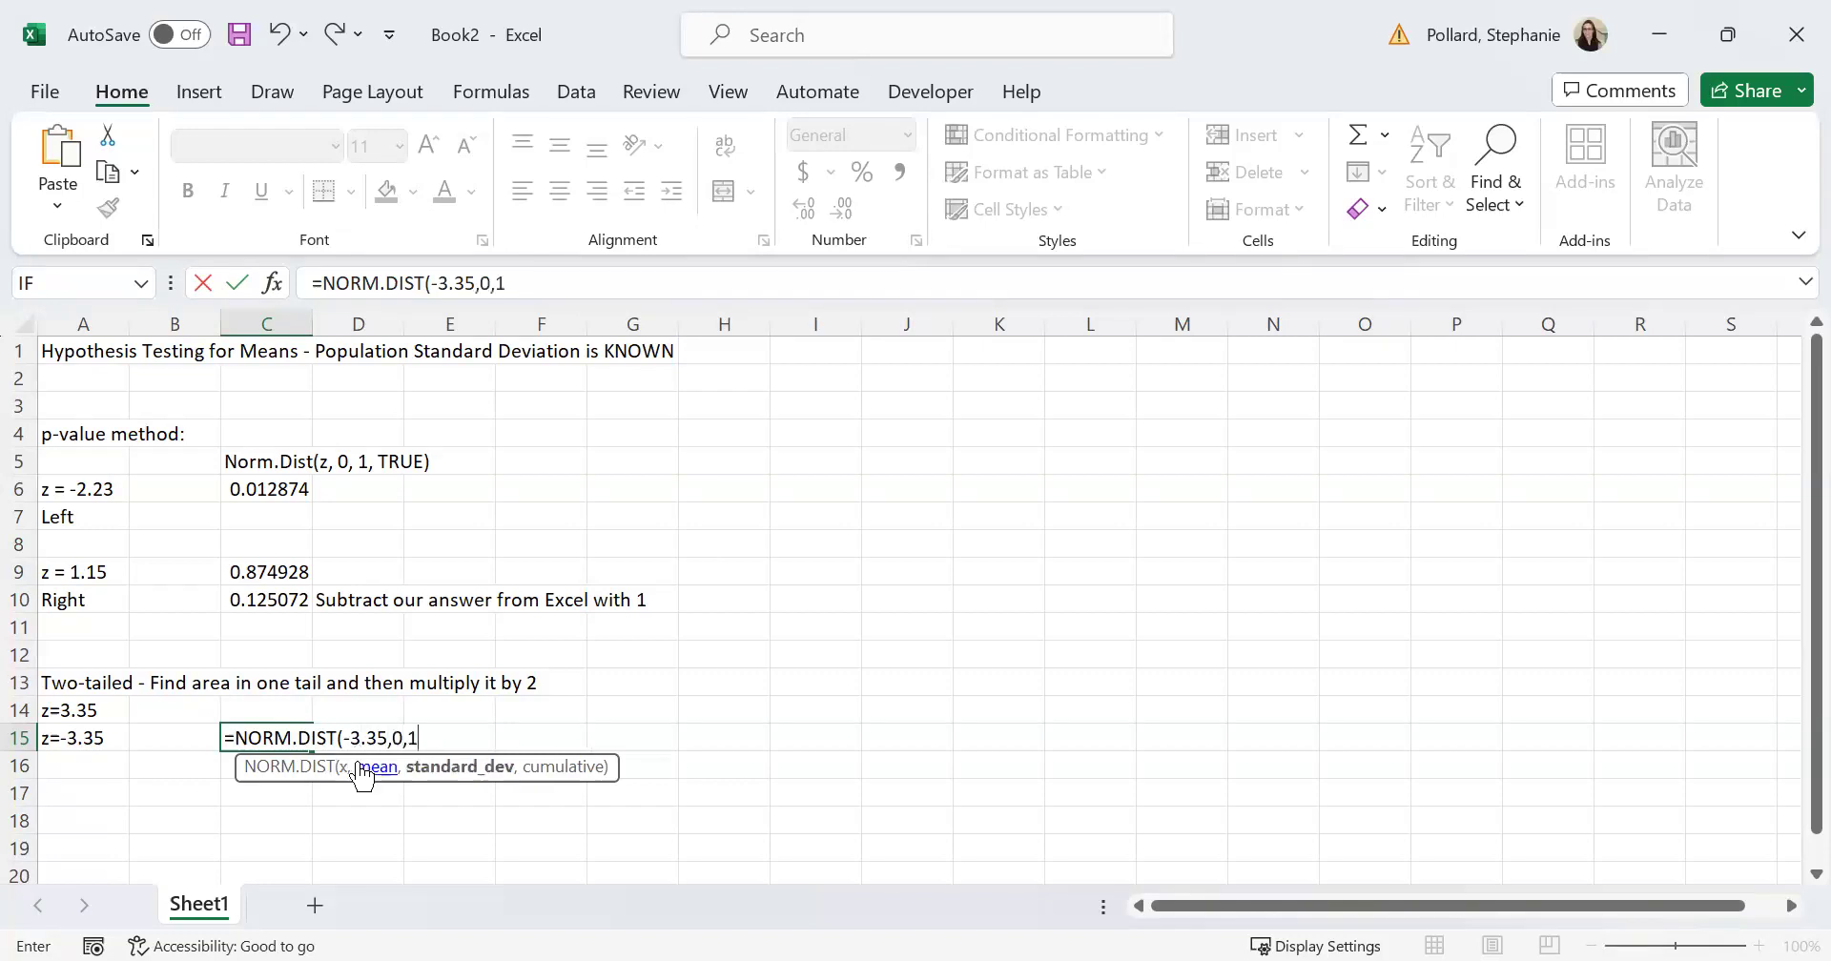
{"action": "type", "text": ",TRUE"}
{"action": "key", "text": "Return"}
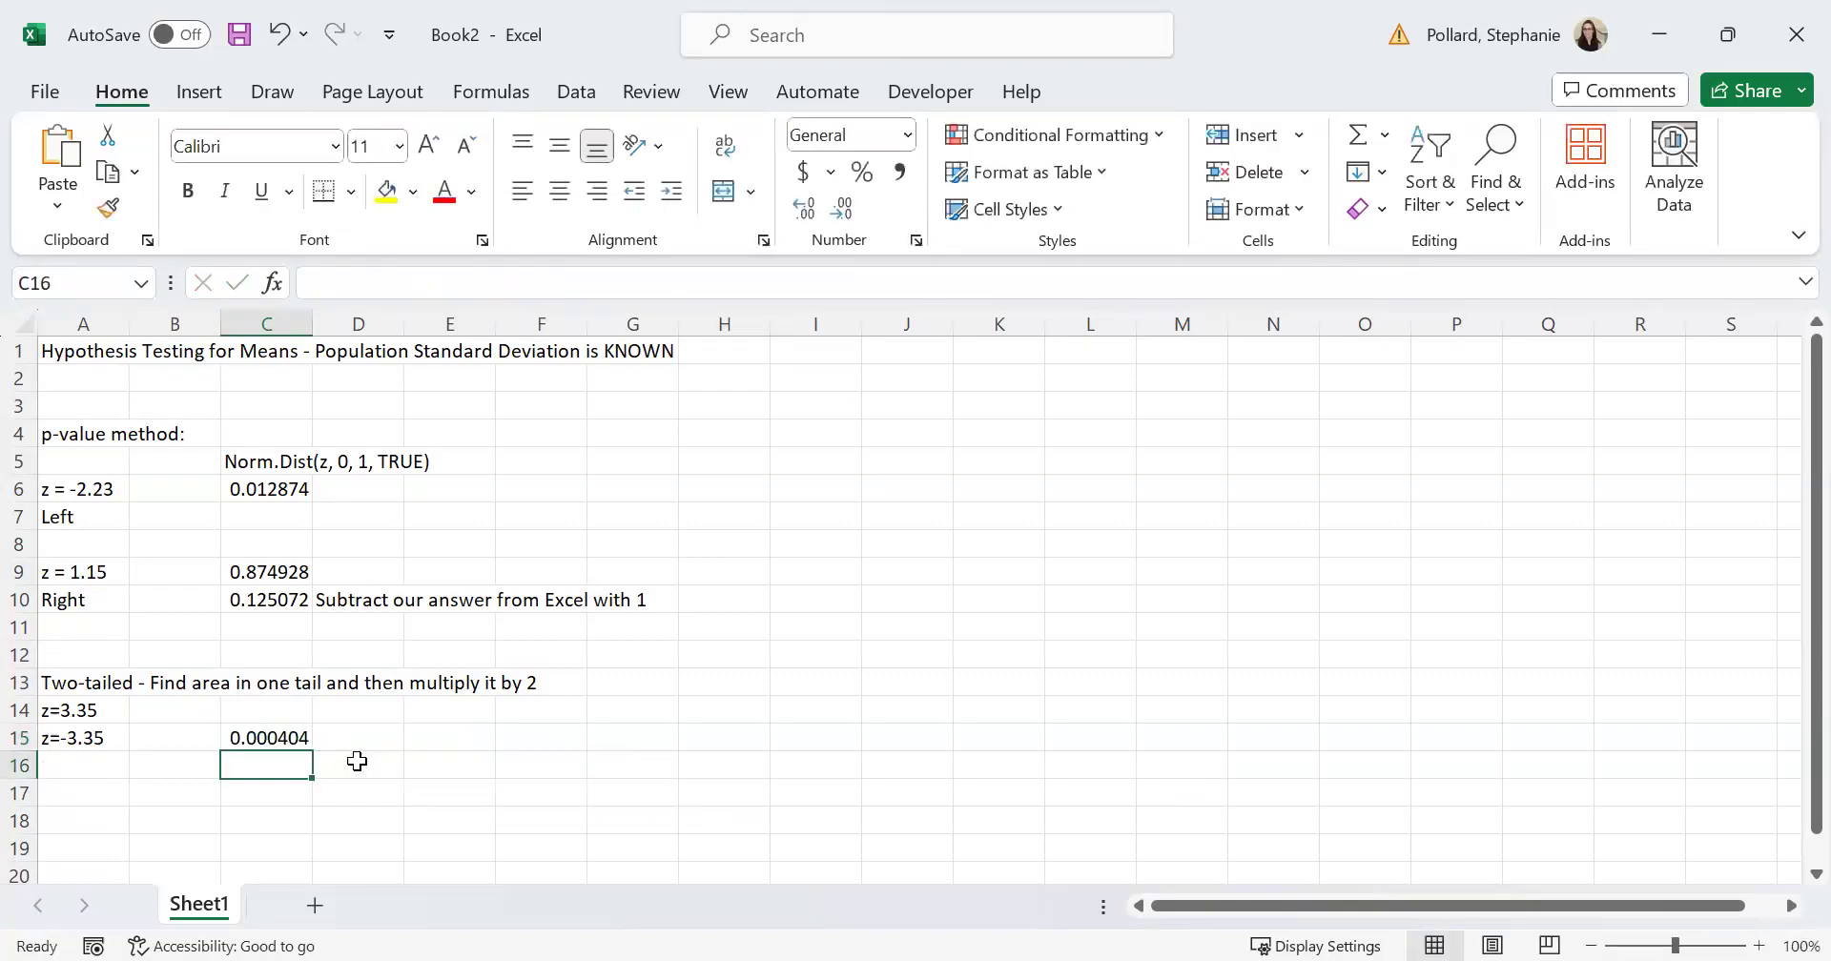
- Calculate the two-tailed p-value in cell C16 by doubling the one-tail area with =C15*2
{"action": "type", "text": "="}
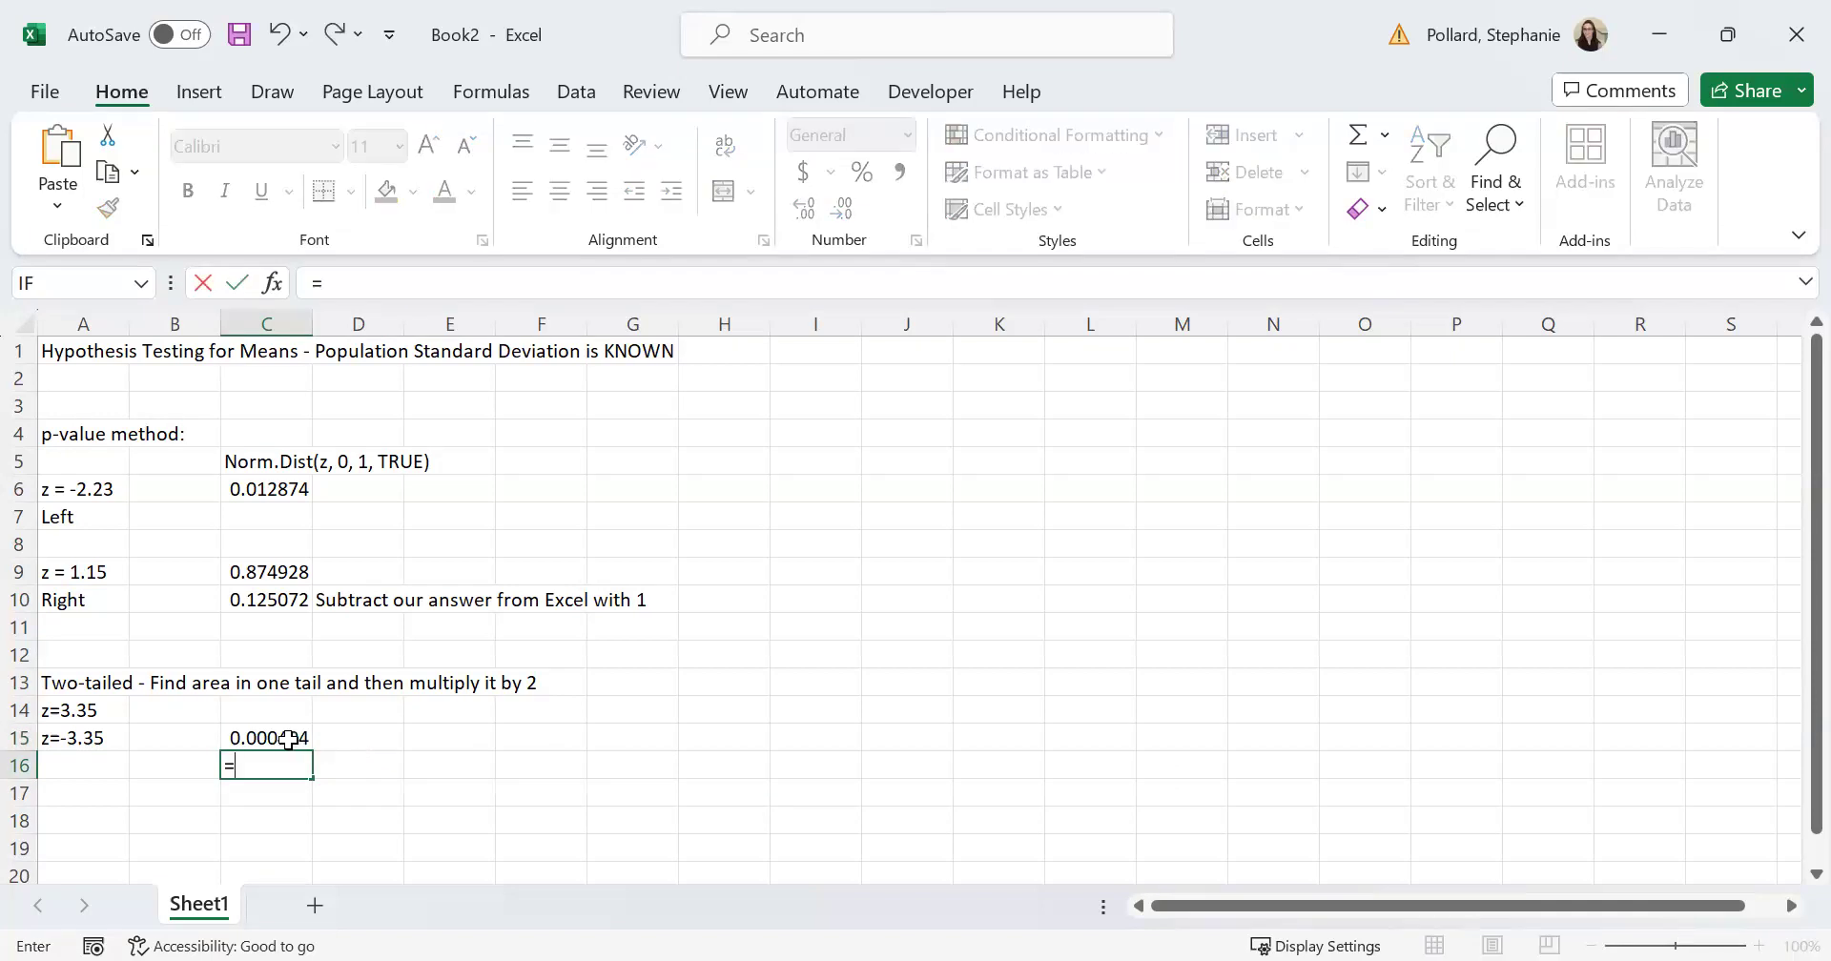
{"action": "left_click", "coordinate": [289, 739]}
{"action": "type", "text": "*2"}
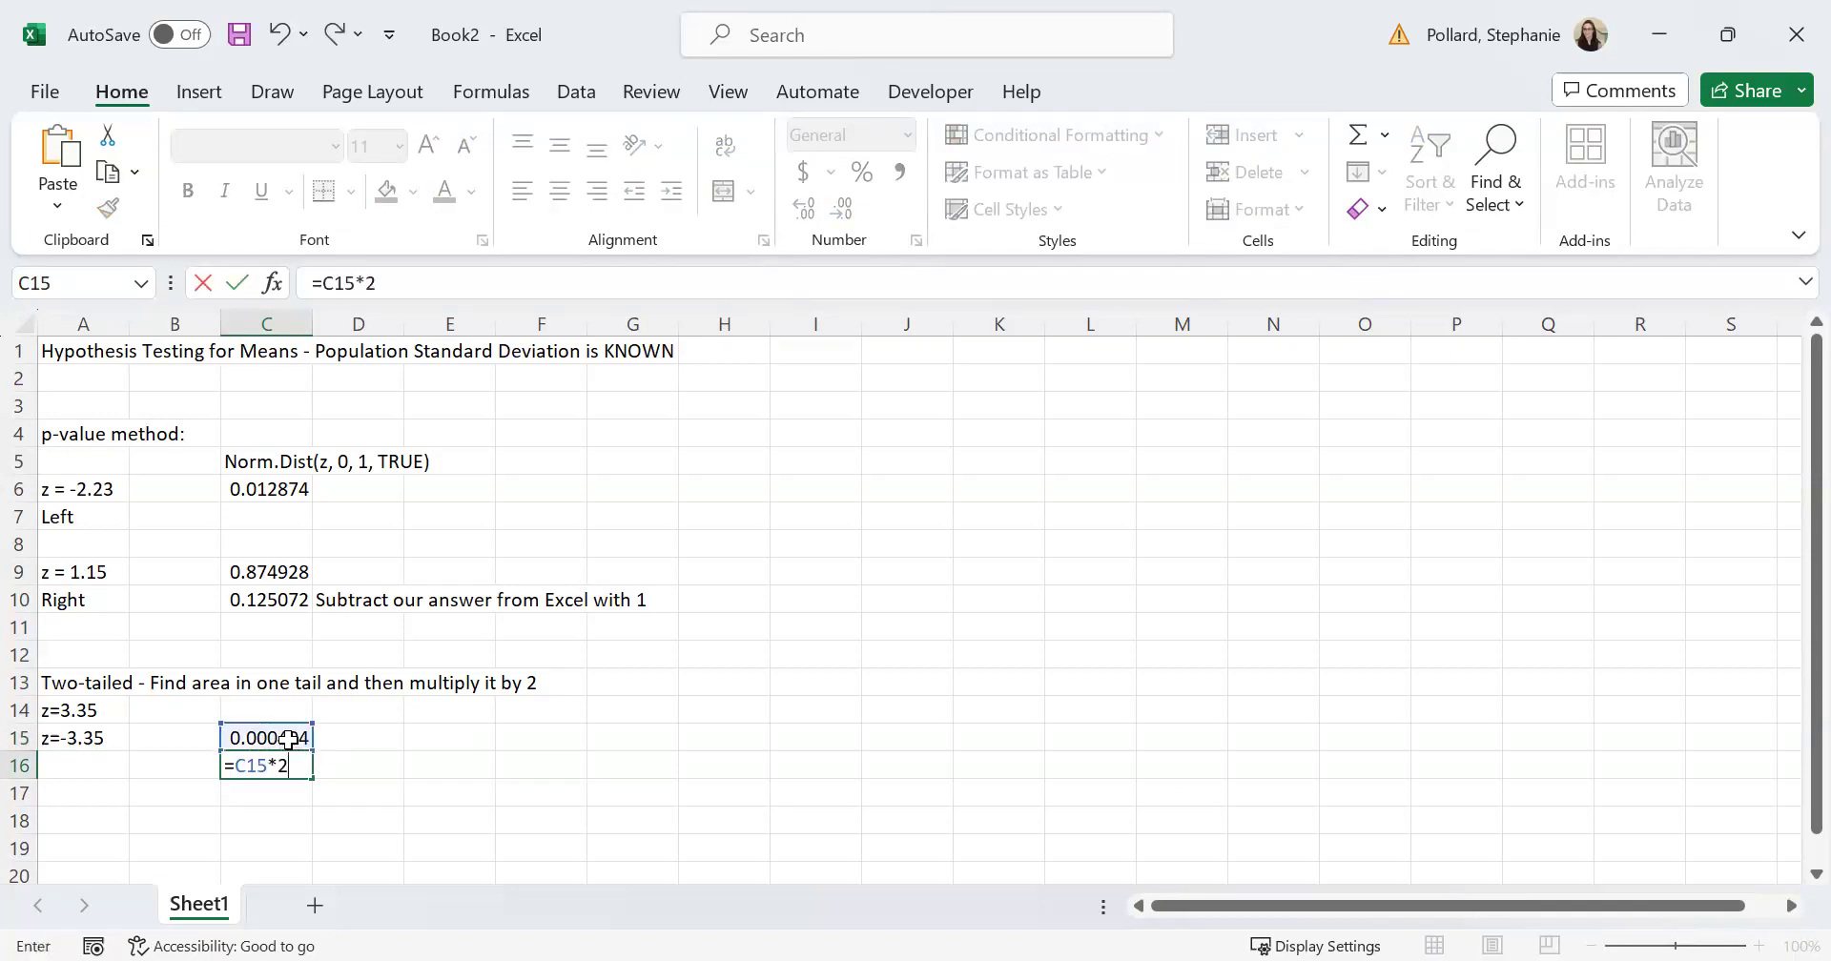
{"action": "key", "text": "Return"}
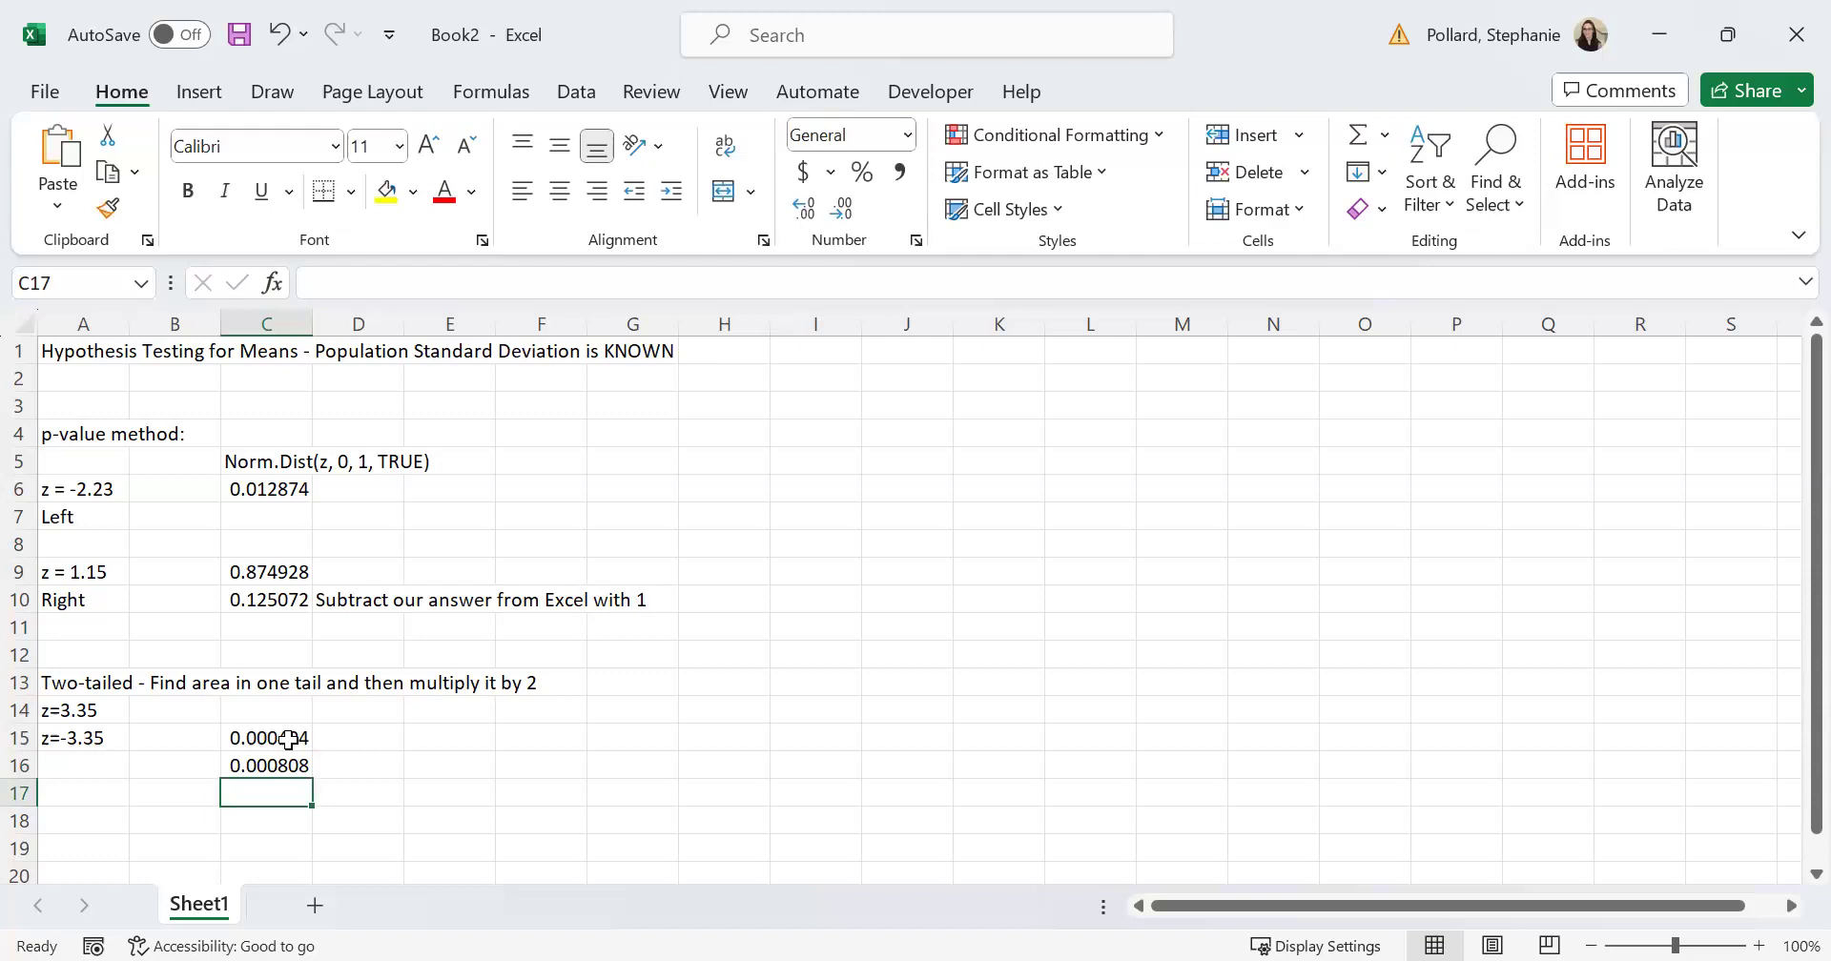